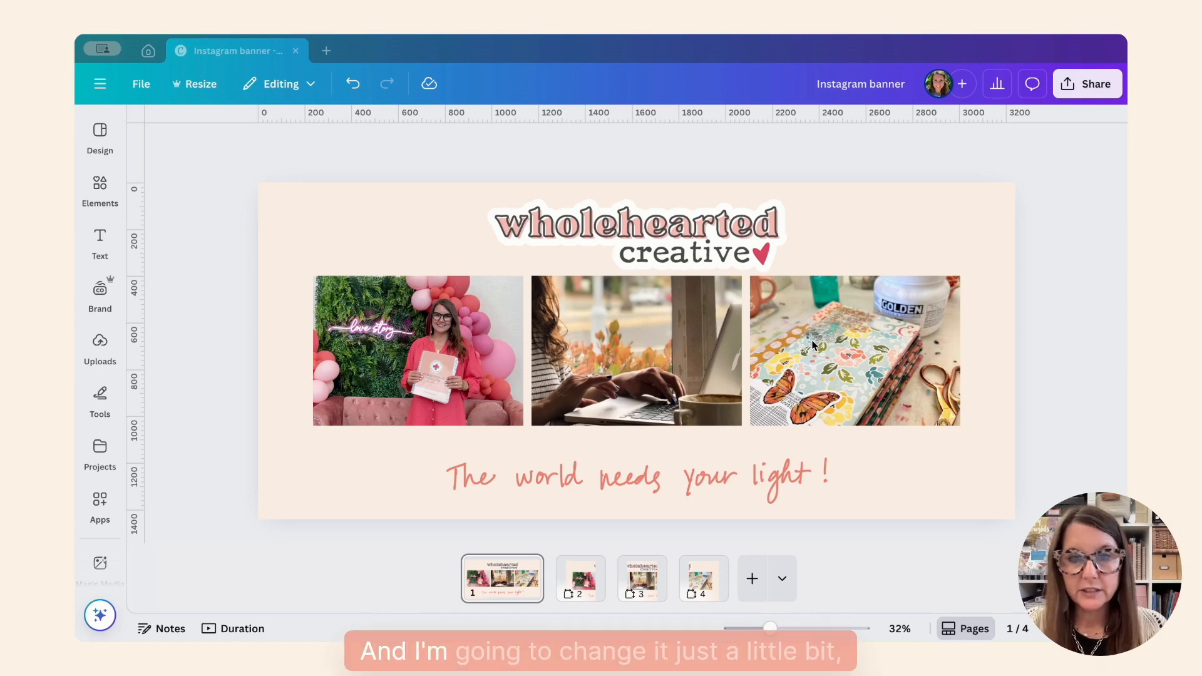
Create a new blank design with a custom size of 3240 × 1440 px
left_click(327, 54)
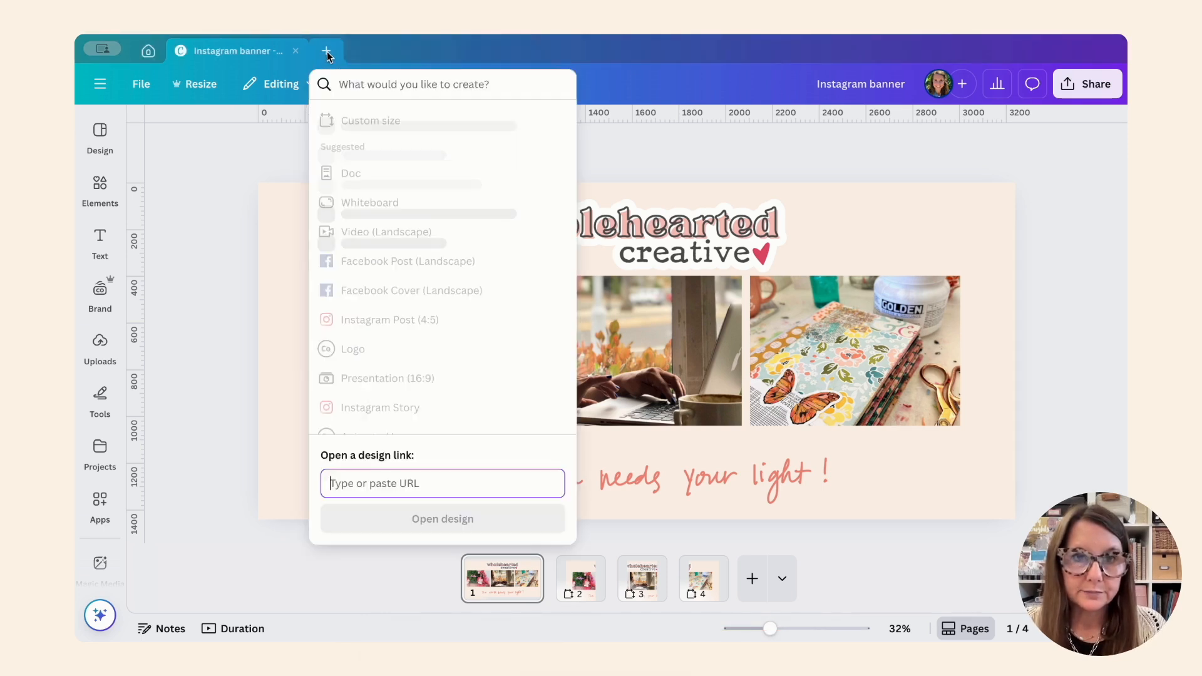
left_click(361, 123)
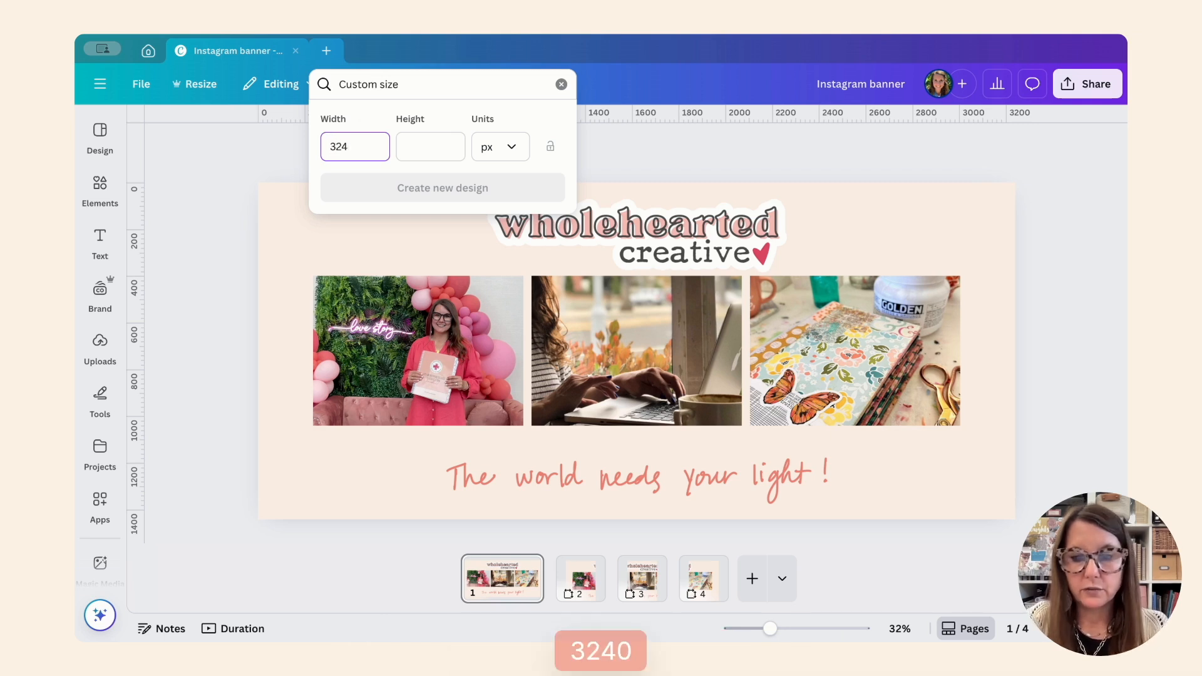
type("0")
key("Tab")
type("1")
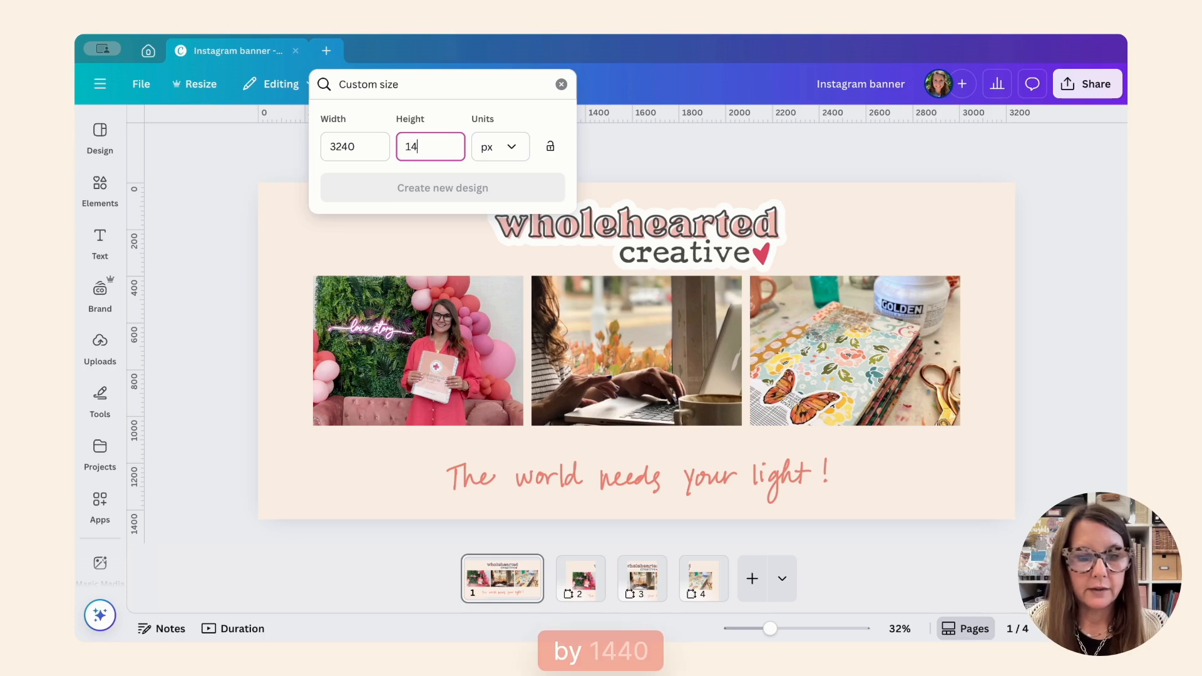
type("440")
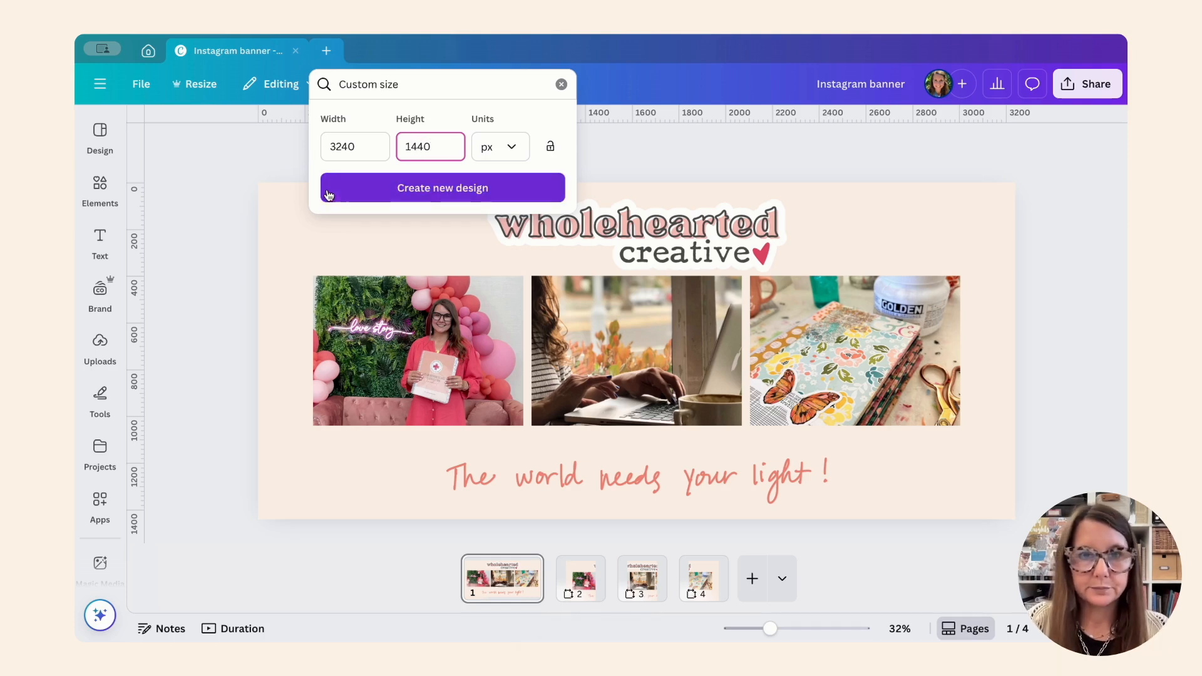
left_click(401, 188)
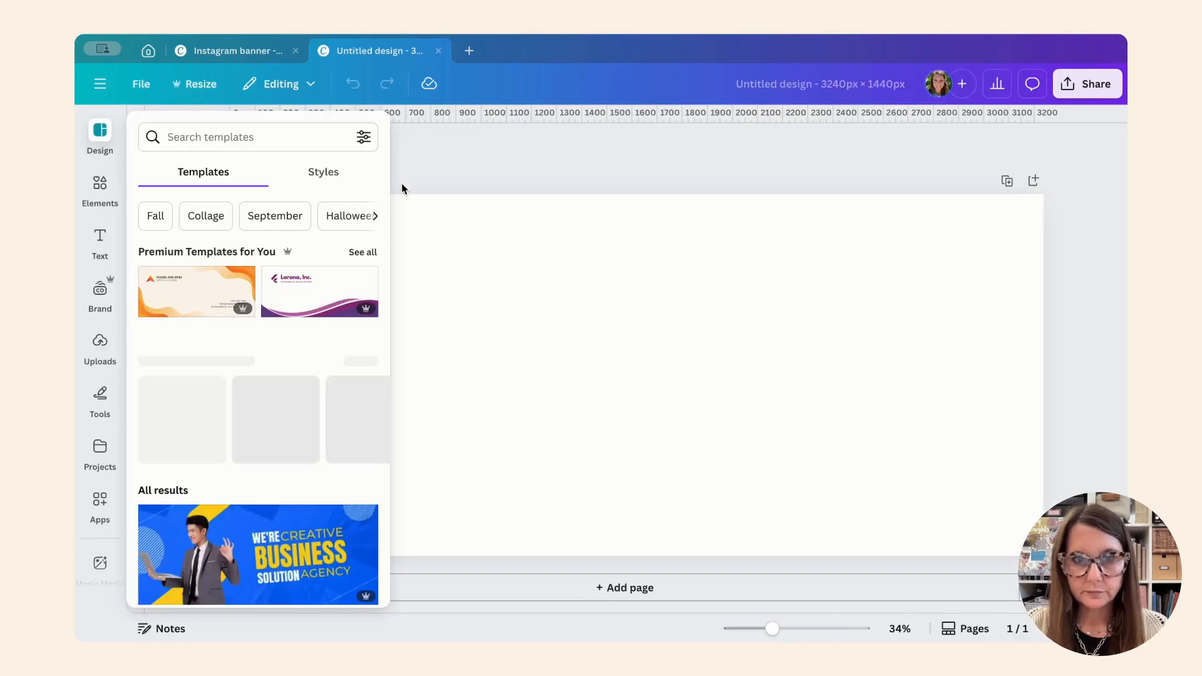
left_click(440, 164)
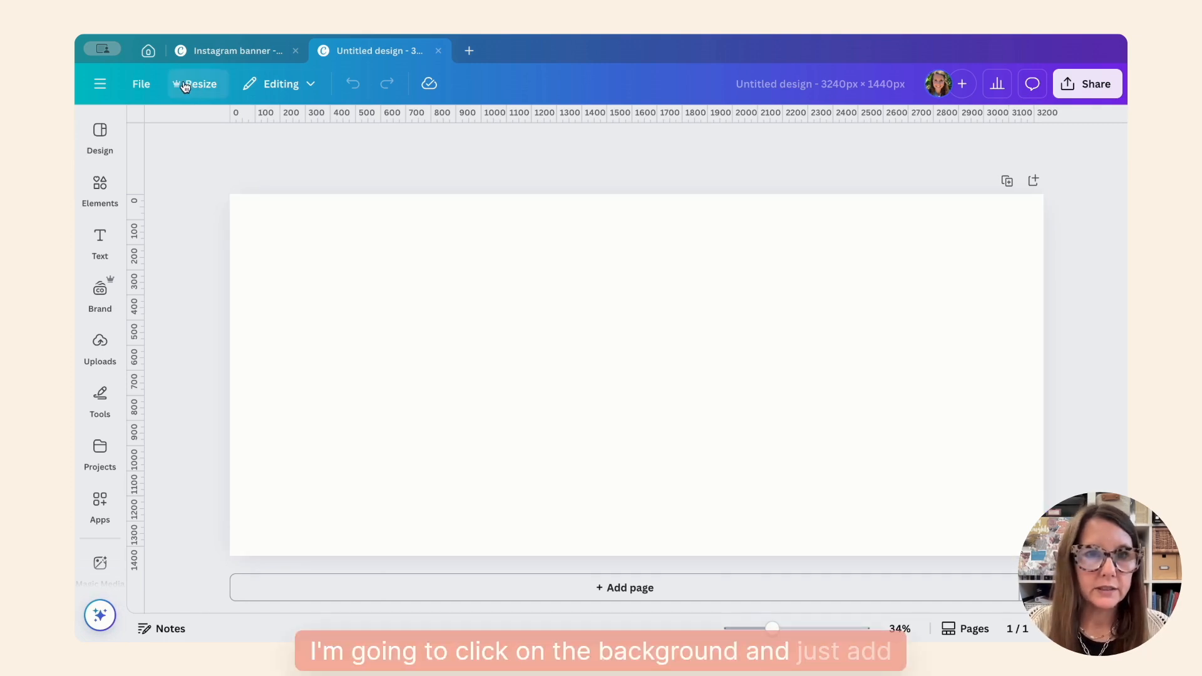
Fill the blank page's background with the pink from the Website Demo brand palette
left_click(359, 271)
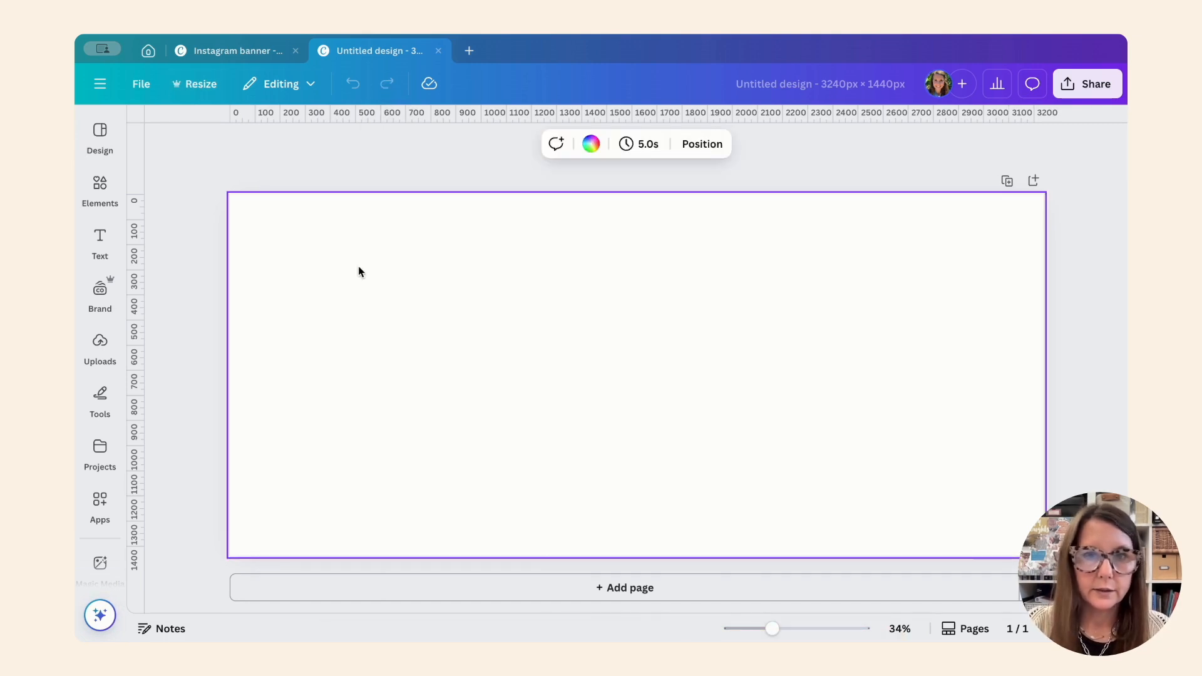
left_click(593, 145)
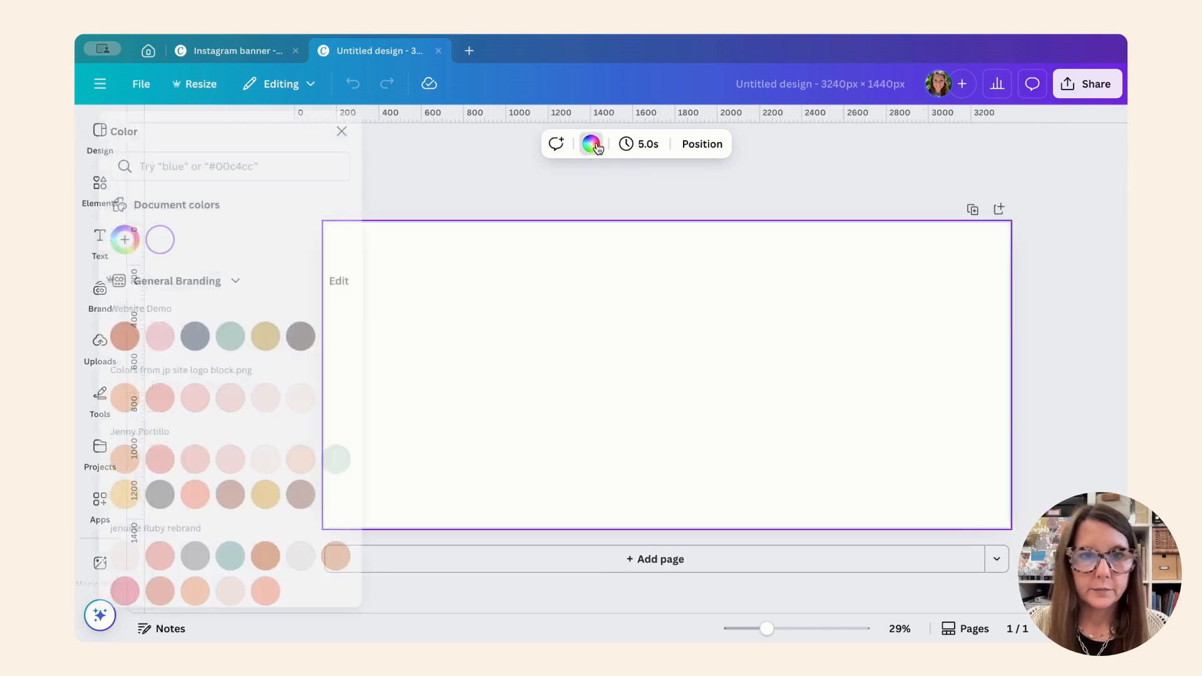
left_click(188, 336)
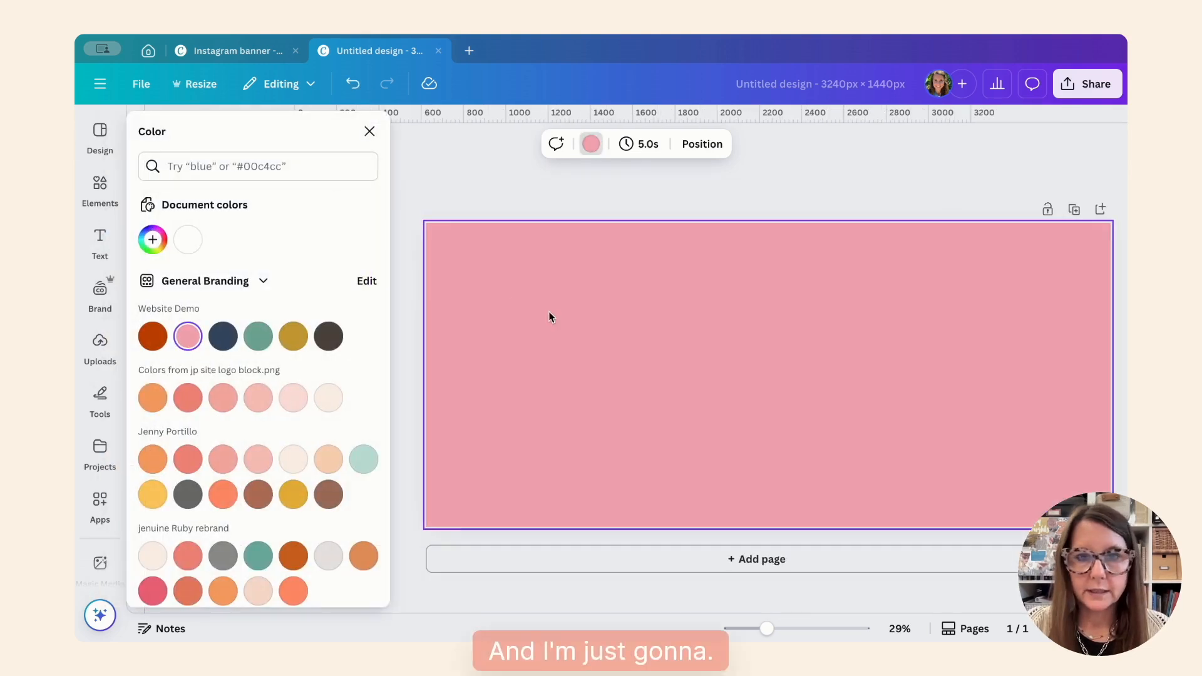
left_click(819, 172)
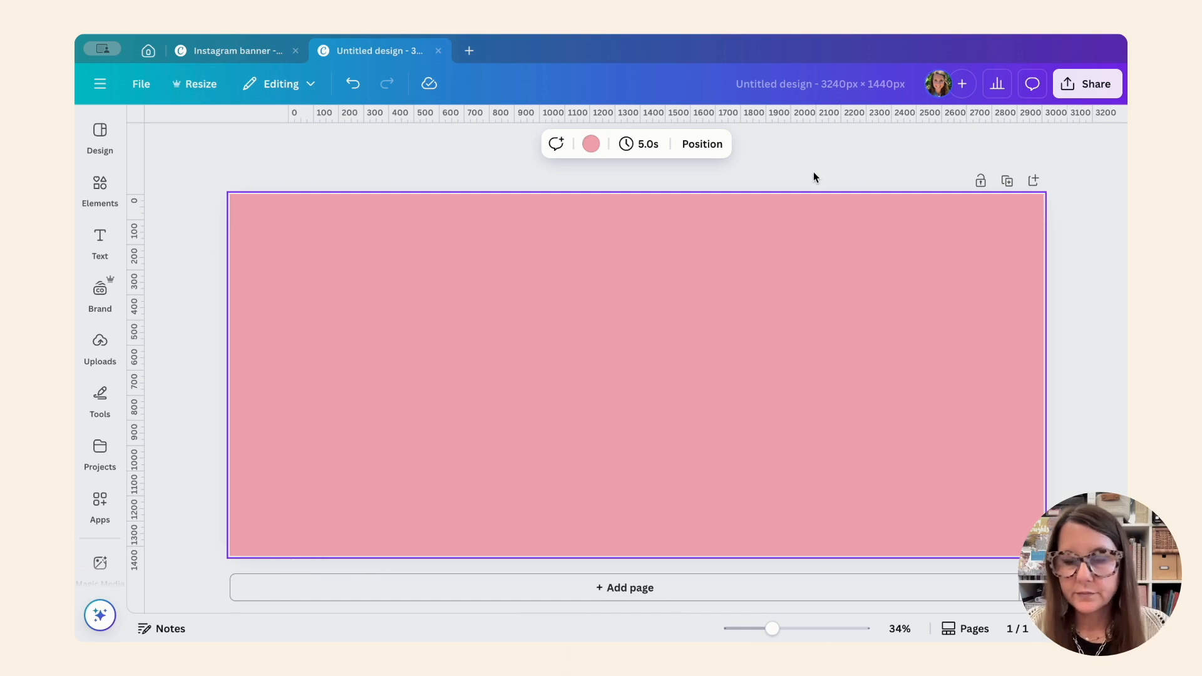
Set the page background to the pale cream from the "Colors from jp site logo block.png" brand palette
left_click(591, 145)
left_click(328, 398)
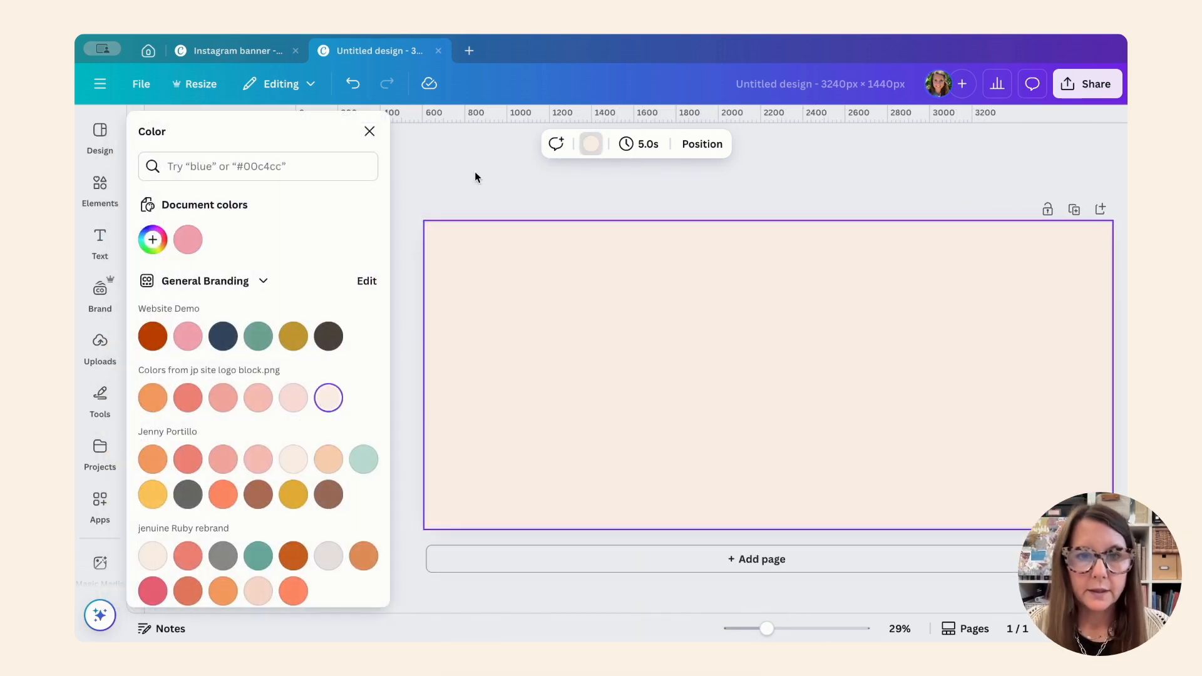
left_click(491, 159)
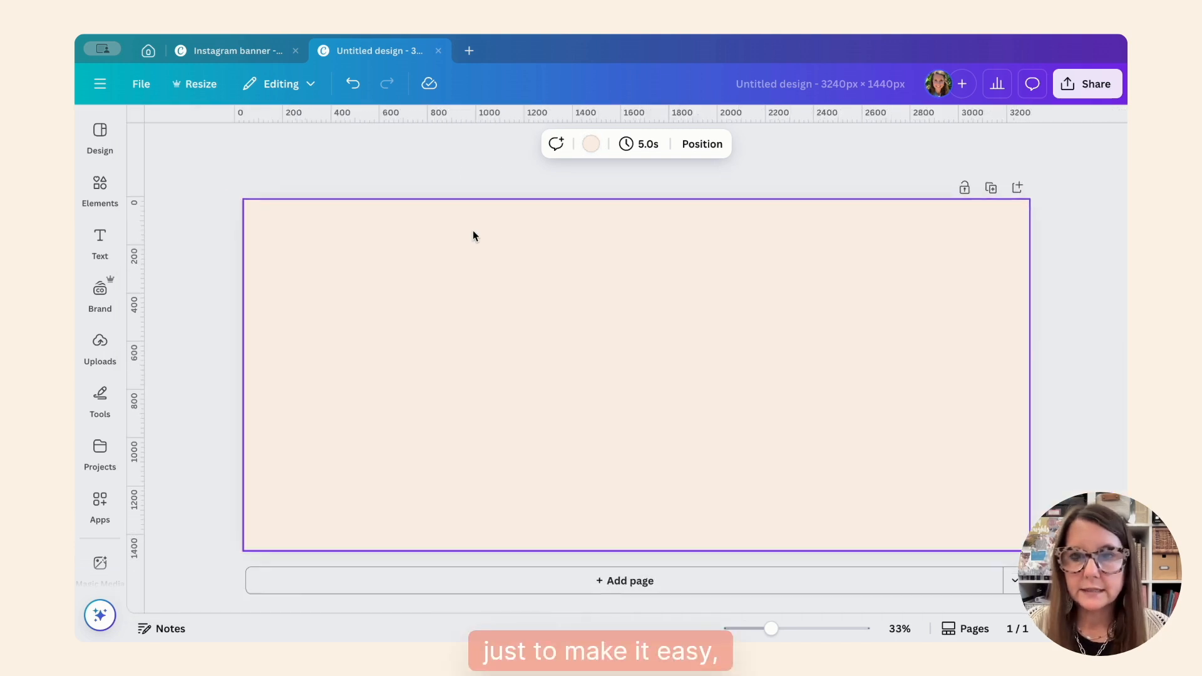
scroll(473, 231, "down", 2)
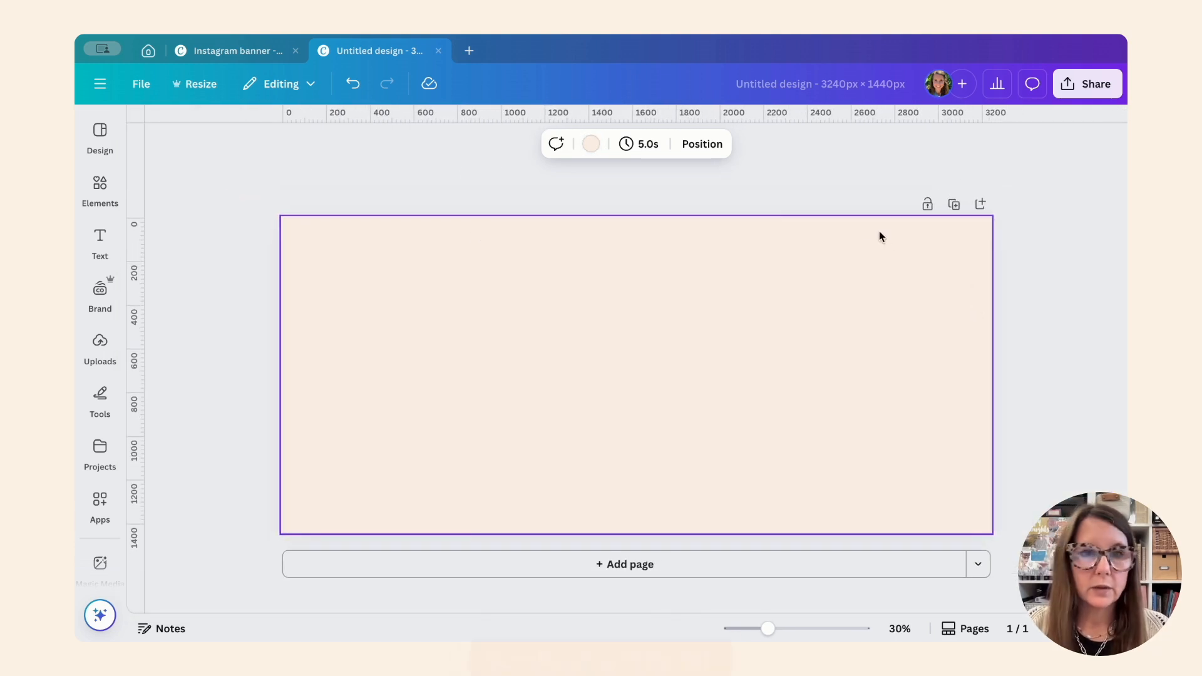
Copy the logo, photo row and handwritten tagline from page 1 of the Instagram banner design into the new design
left_click(238, 51)
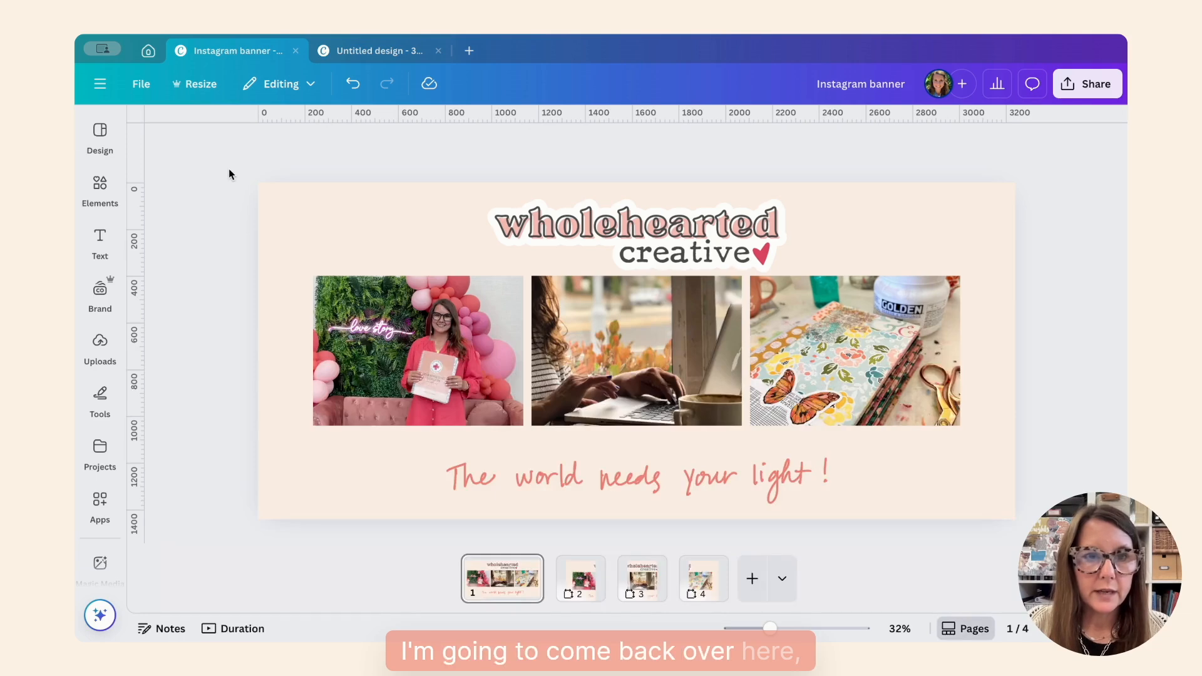
left_click_drag(228, 168, 854, 515)
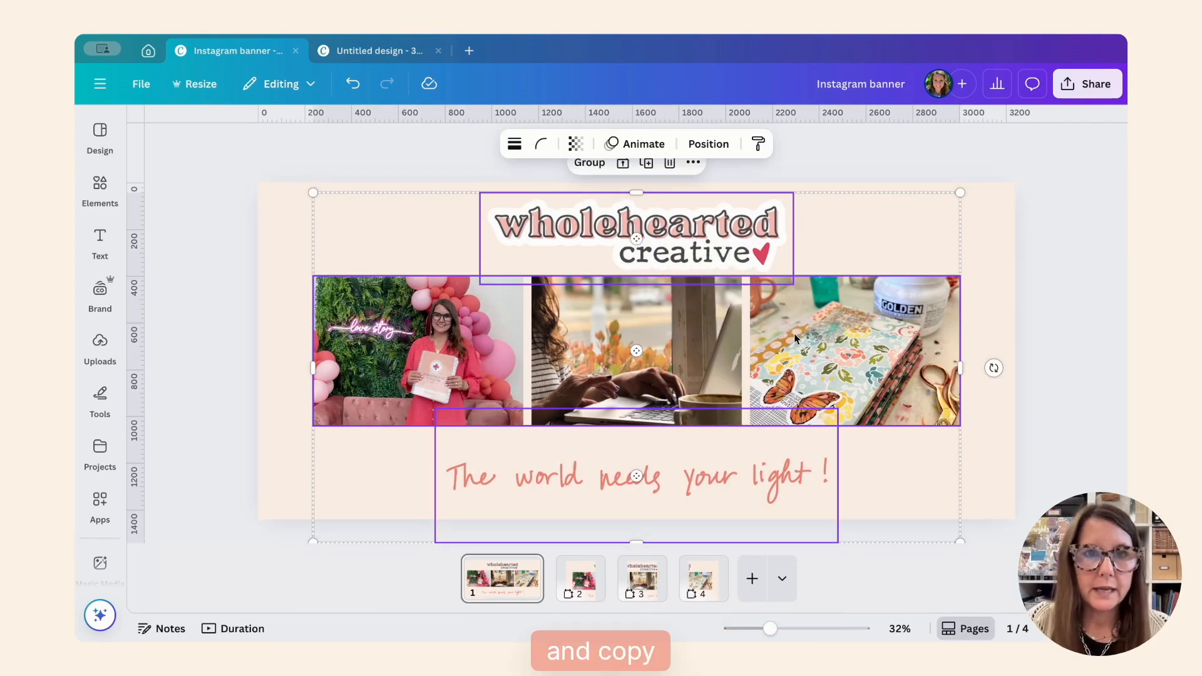
left_click(401, 52)
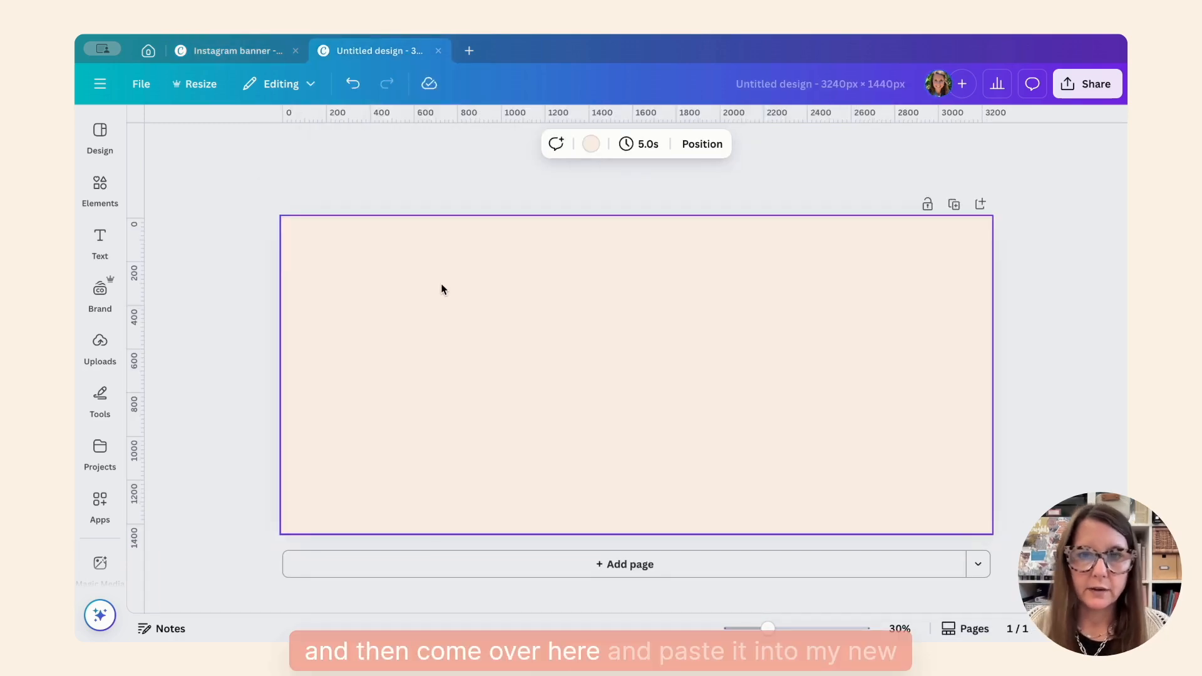
key("ctrl+v")
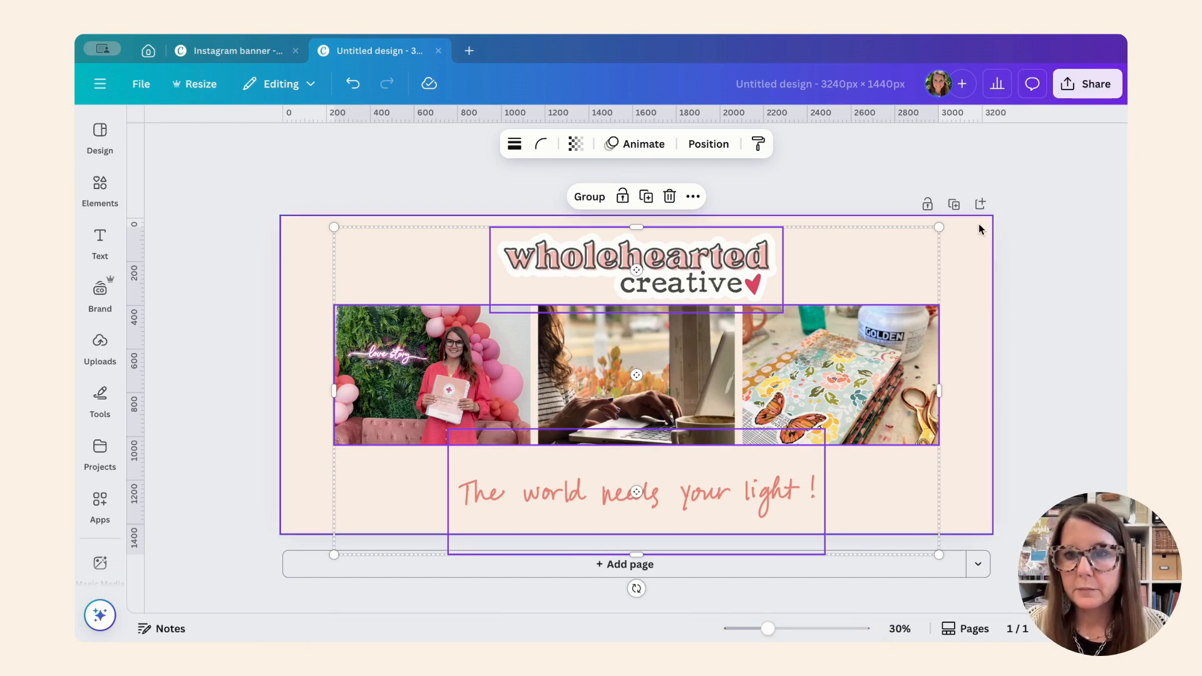
left_click(830, 199)
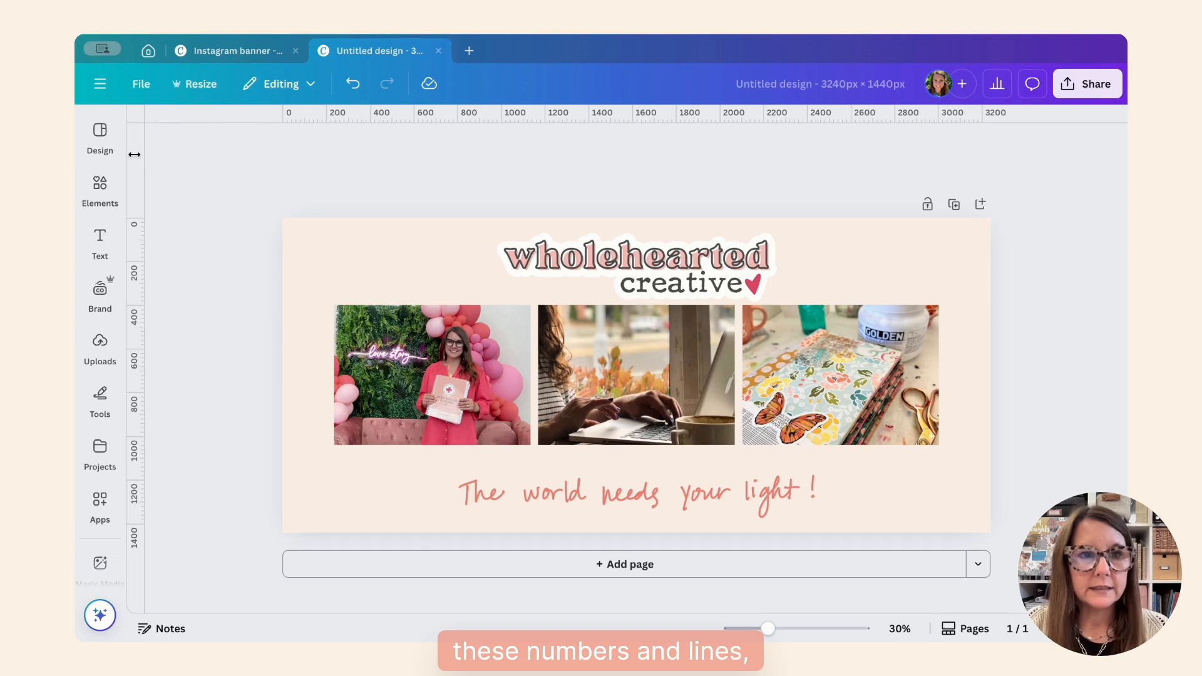
Check in the design's settings whether rulers and guides are shown
left_click(143, 89)
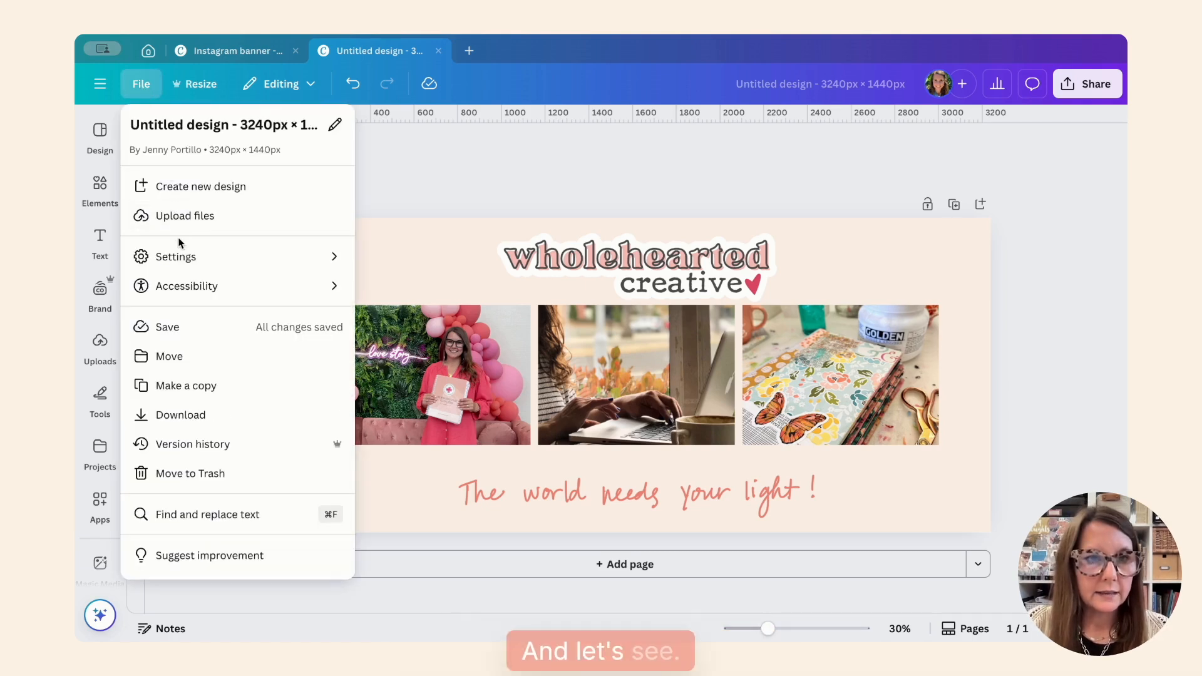
mouse_move(187, 259)
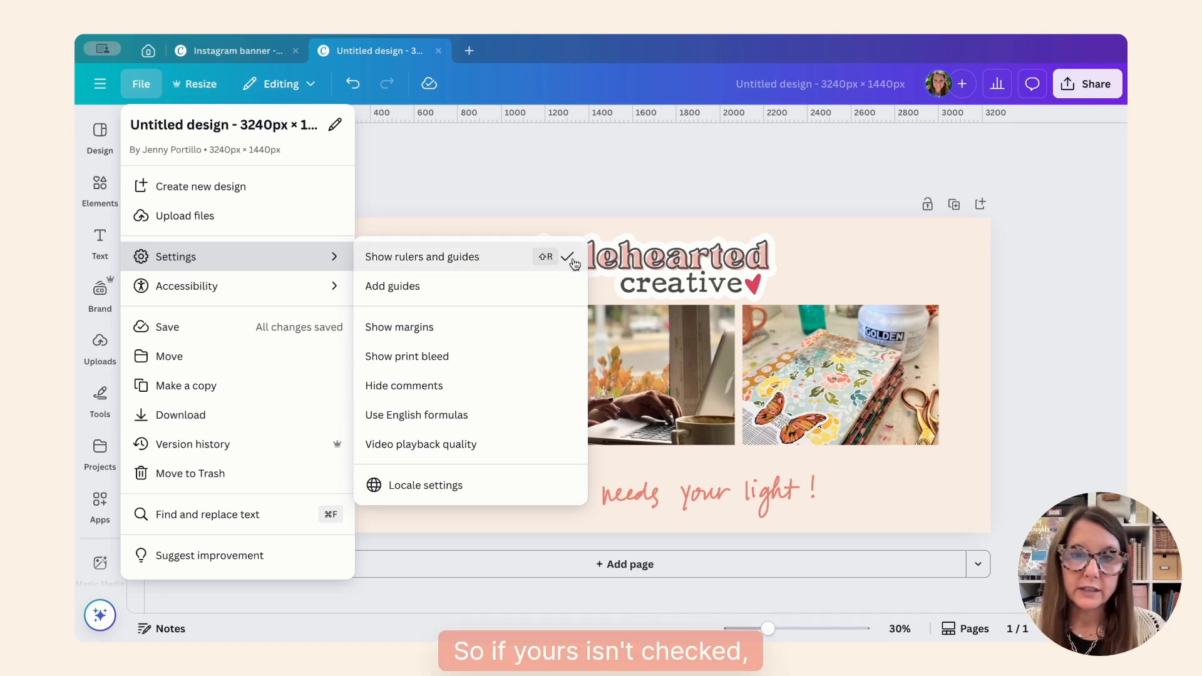
left_click(589, 201)
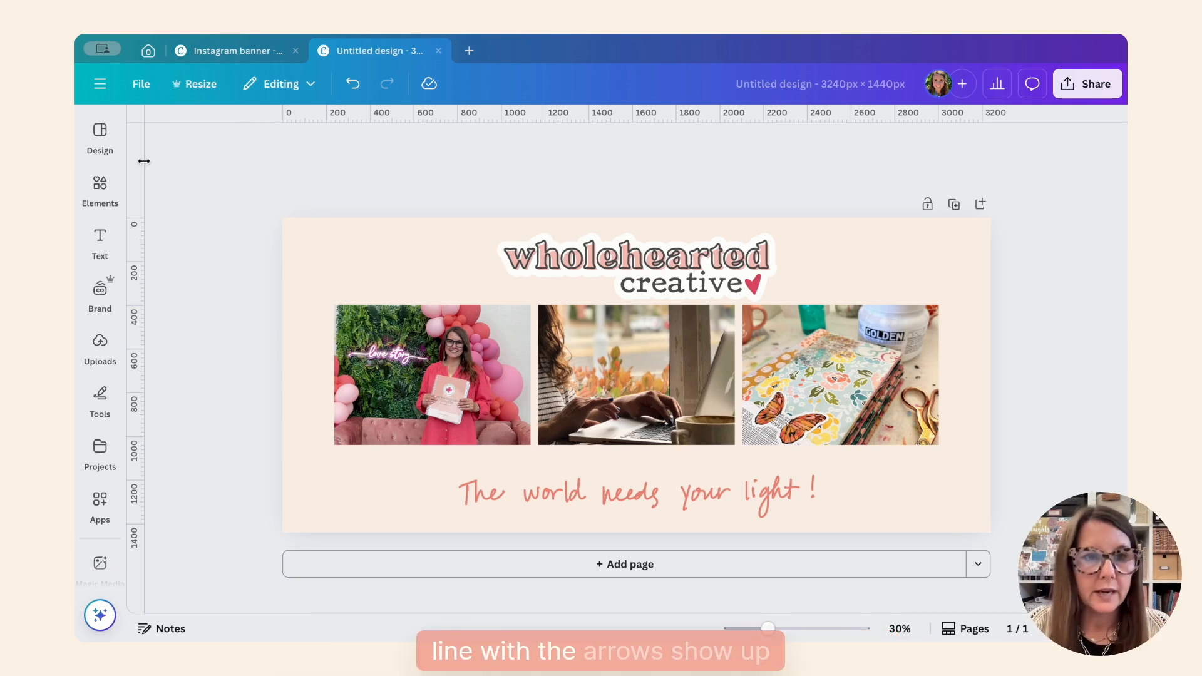
Add a vertical guide at about 1080 px to mark the first third of the banner
left_click_drag(149, 161, 519, 125)
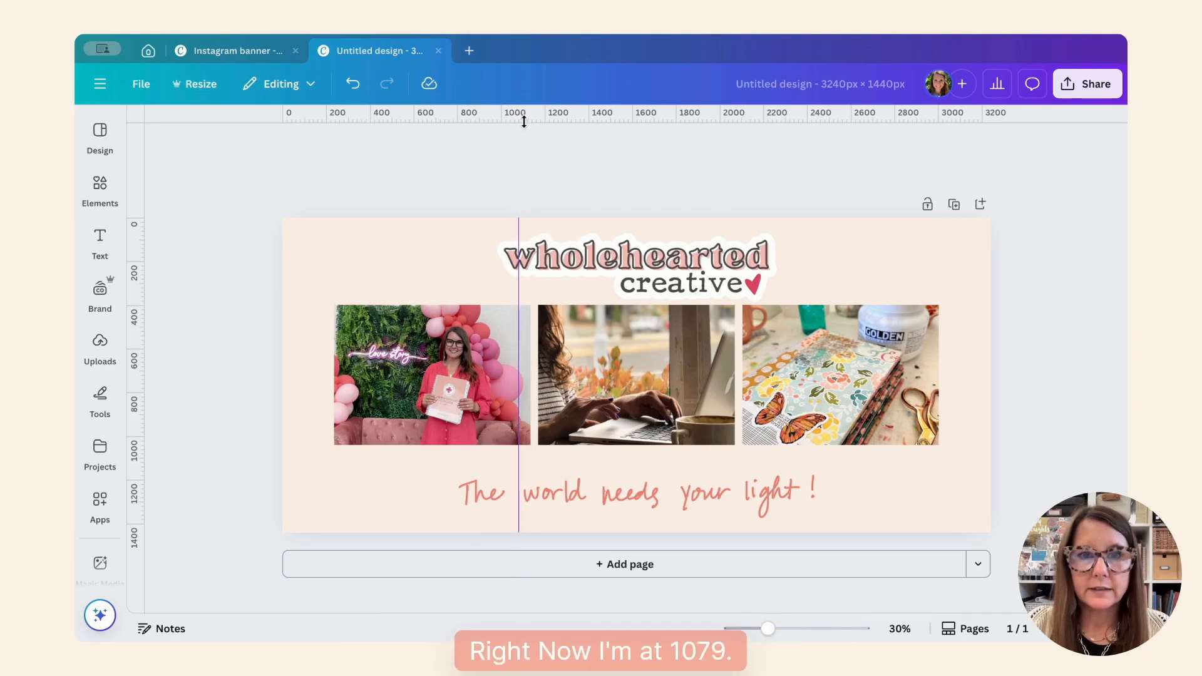
scroll(531, 162, "up", 10)
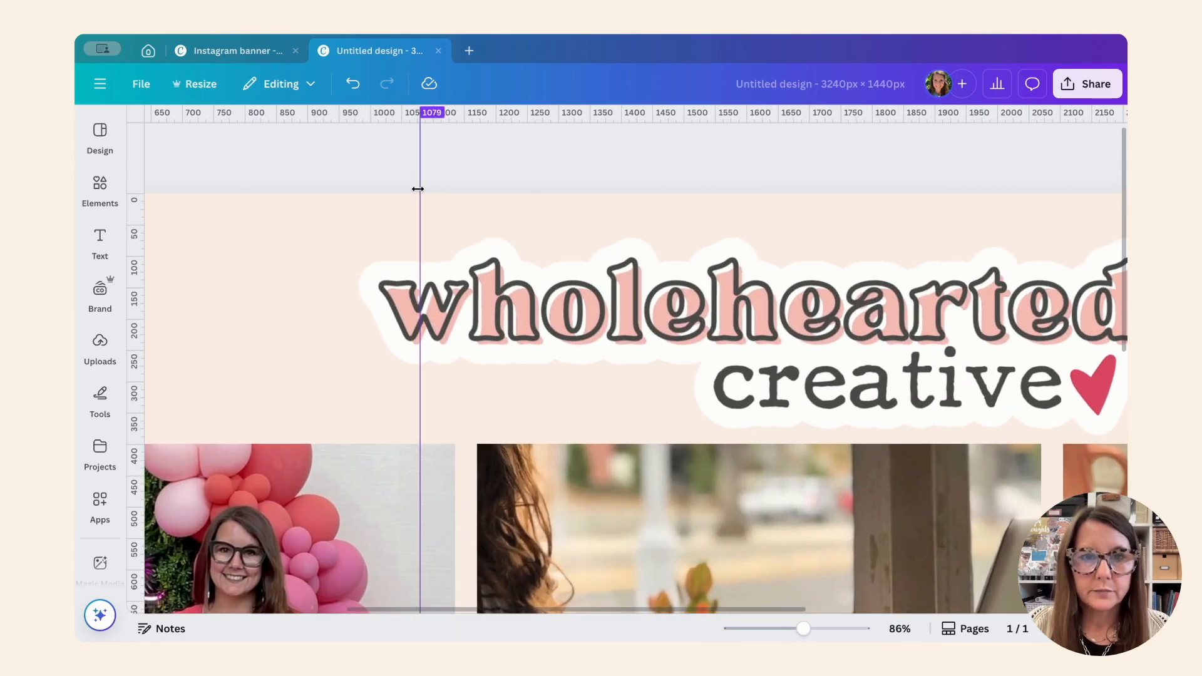
left_click_drag(421, 188, 418, 189)
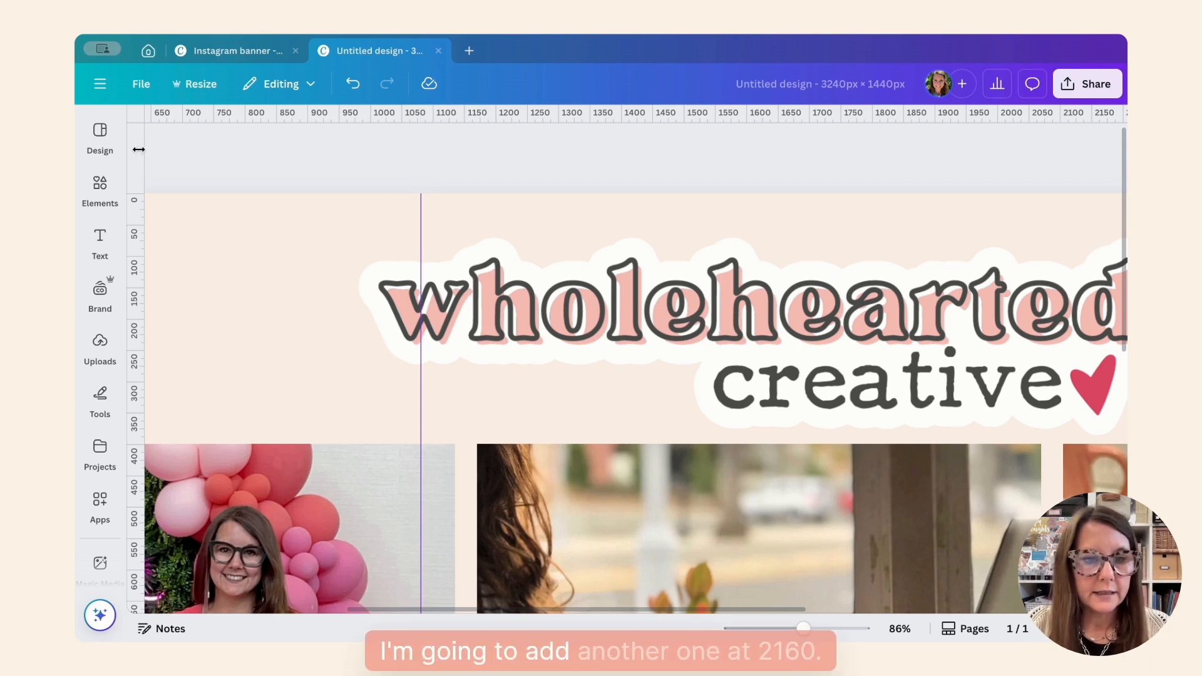
Add a second vertical guide at about 2160 px to mark the last third of the banner
left_click_drag(139, 150, 1113, 102)
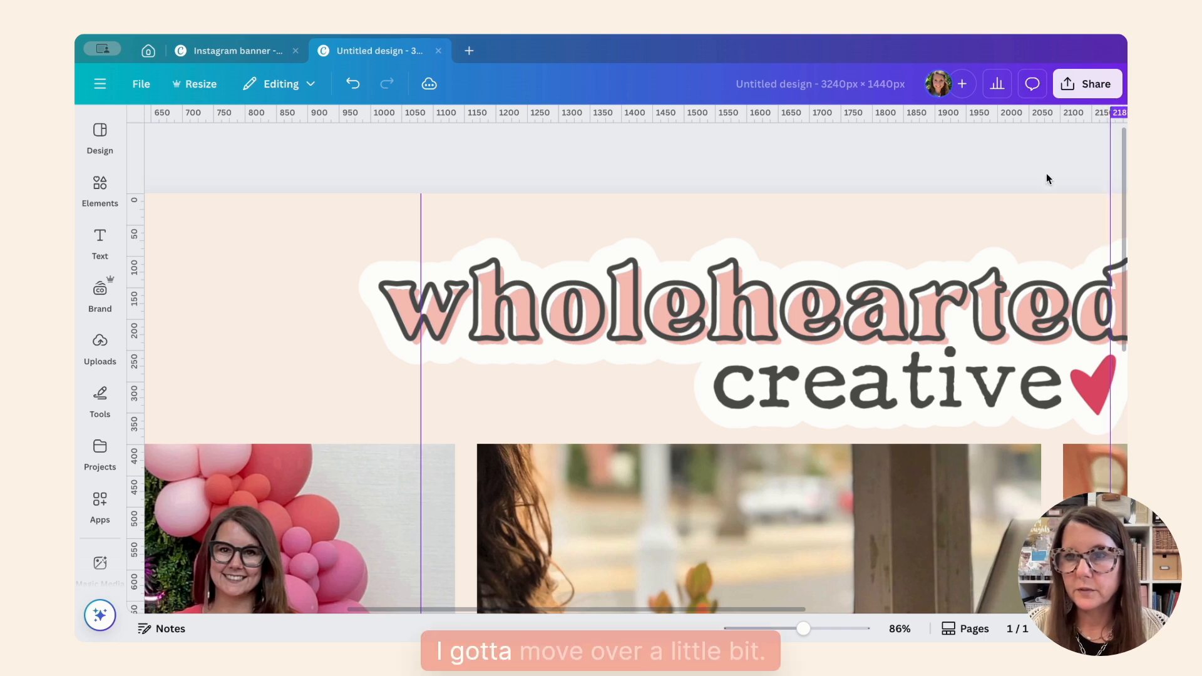
scroll(1046, 179, "right", 3)
scroll(1046, 179, "right", 3)
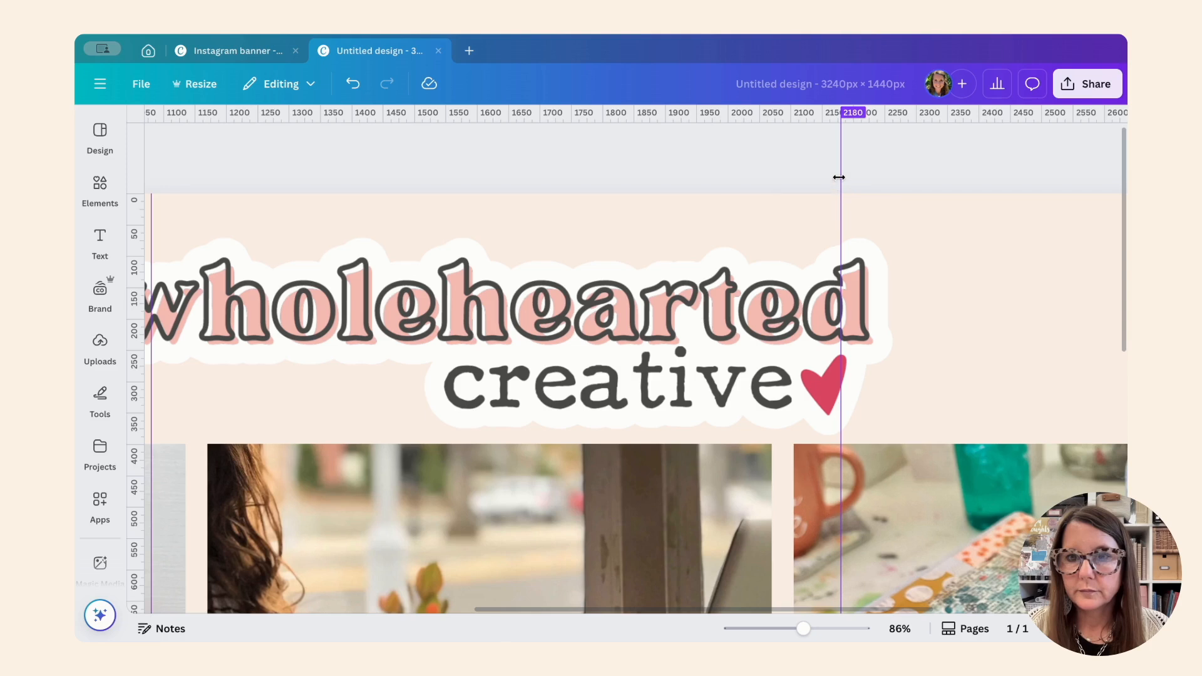
left_click_drag(839, 178, 826, 179)
scroll(874, 180, "down", 10)
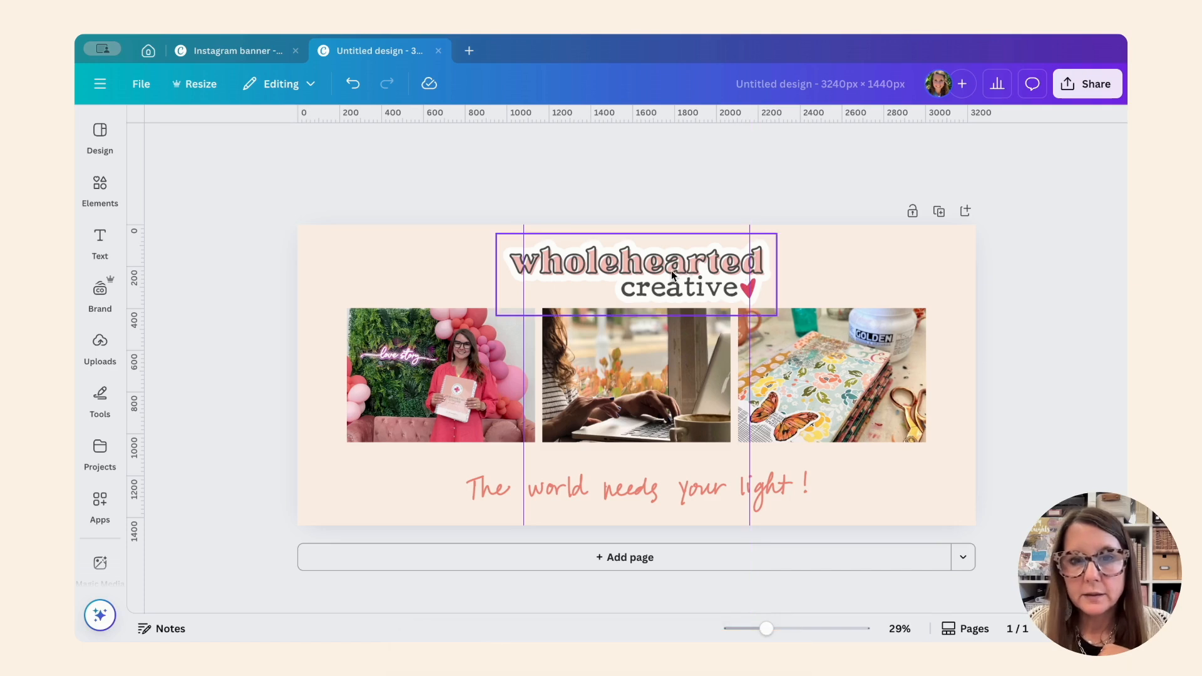
Shrink the handwritten "The world needs your light!" tagline to fit between the two guides and centre it below the photos
left_click(667, 494)
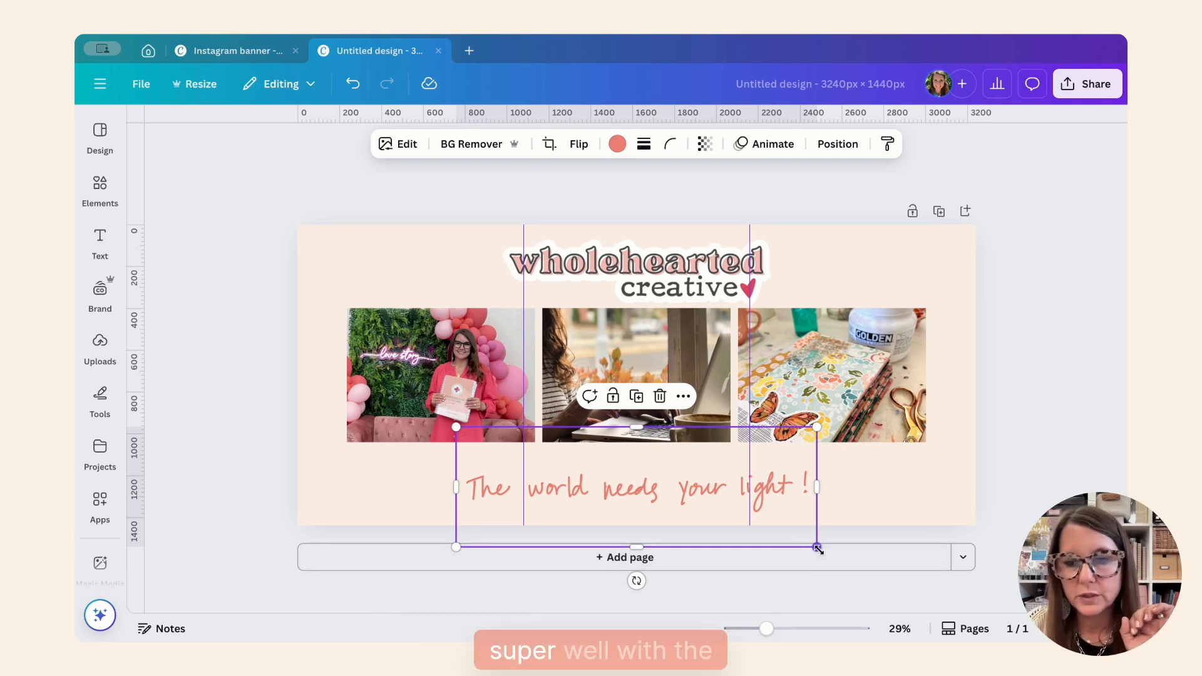
left_click_drag(817, 548, 707, 510)
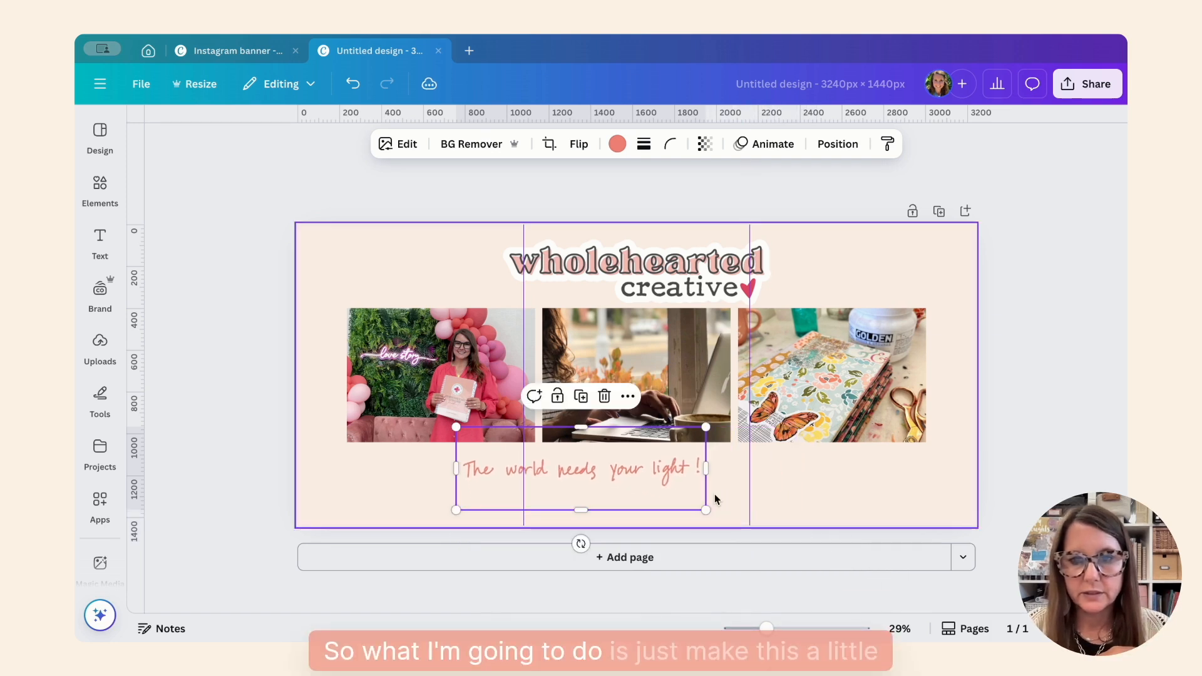
left_click_drag(629, 472, 685, 485)
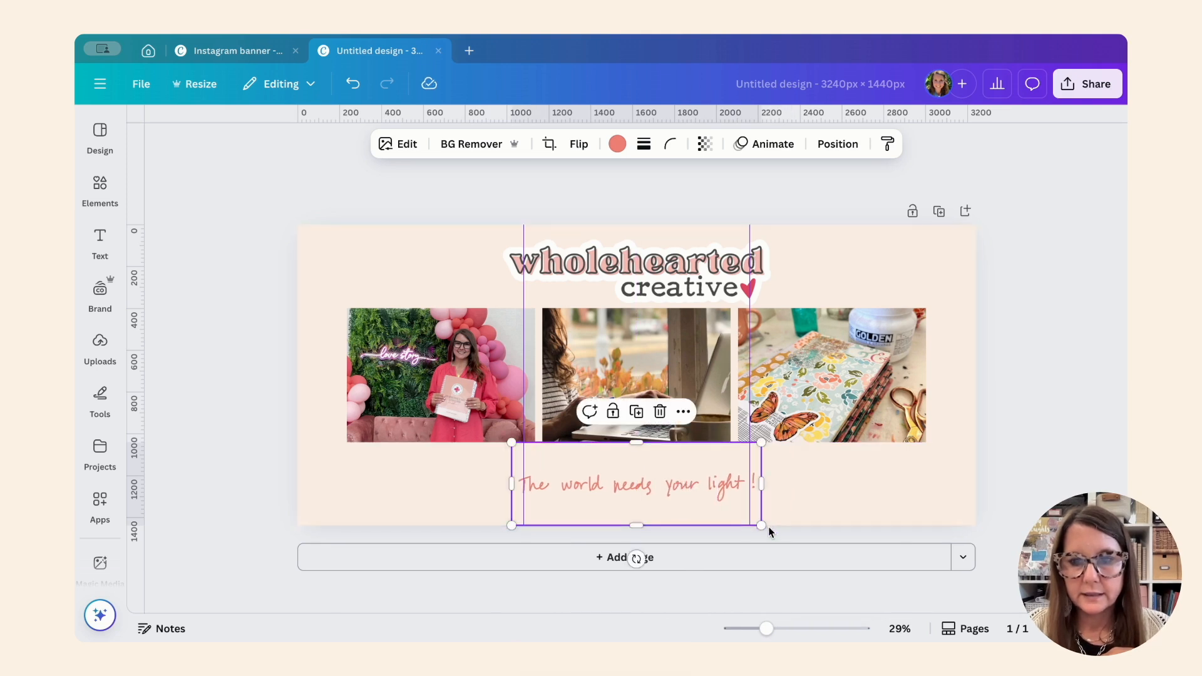
left_click_drag(761, 525, 705, 487)
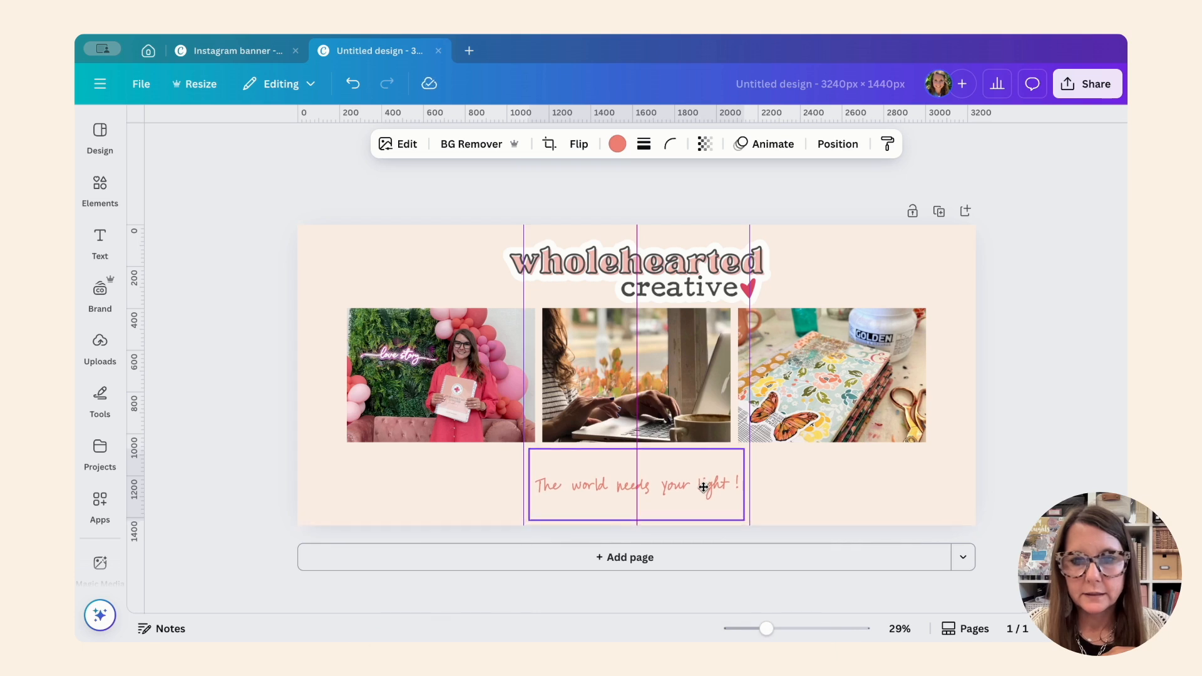
left_click_drag(704, 487, 703, 487)
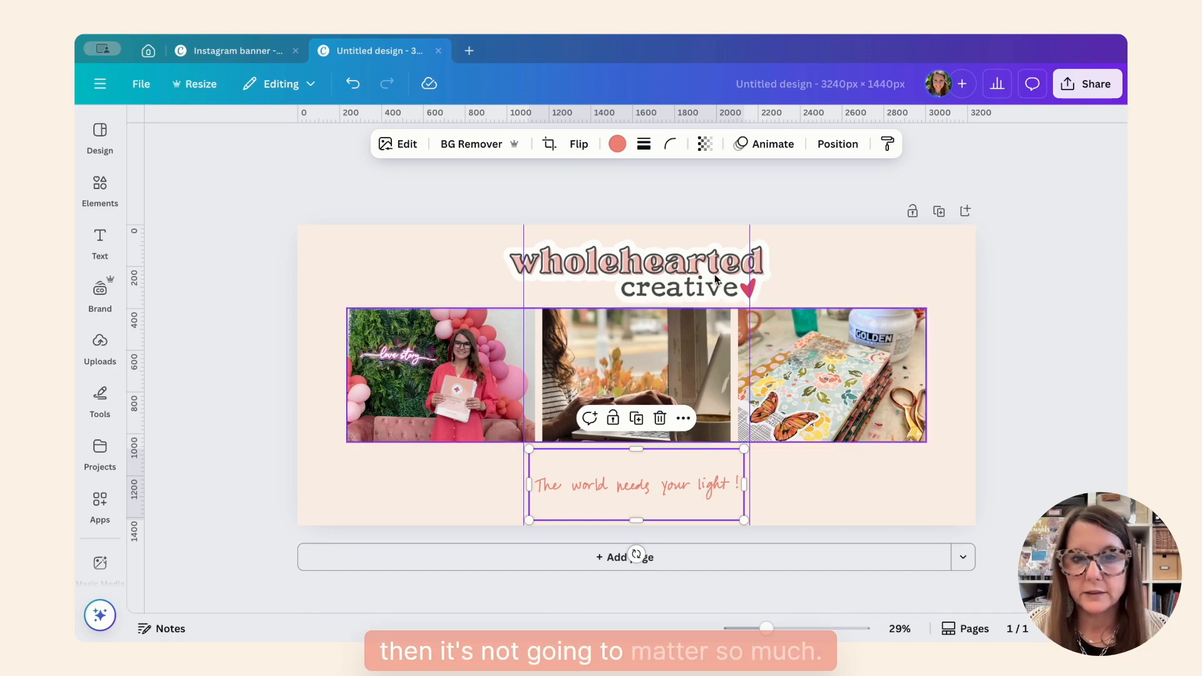
Enlarge the "wholehearted creative" logo slightly and centre it above the photos so the second guide misses the heart
left_click(689, 266)
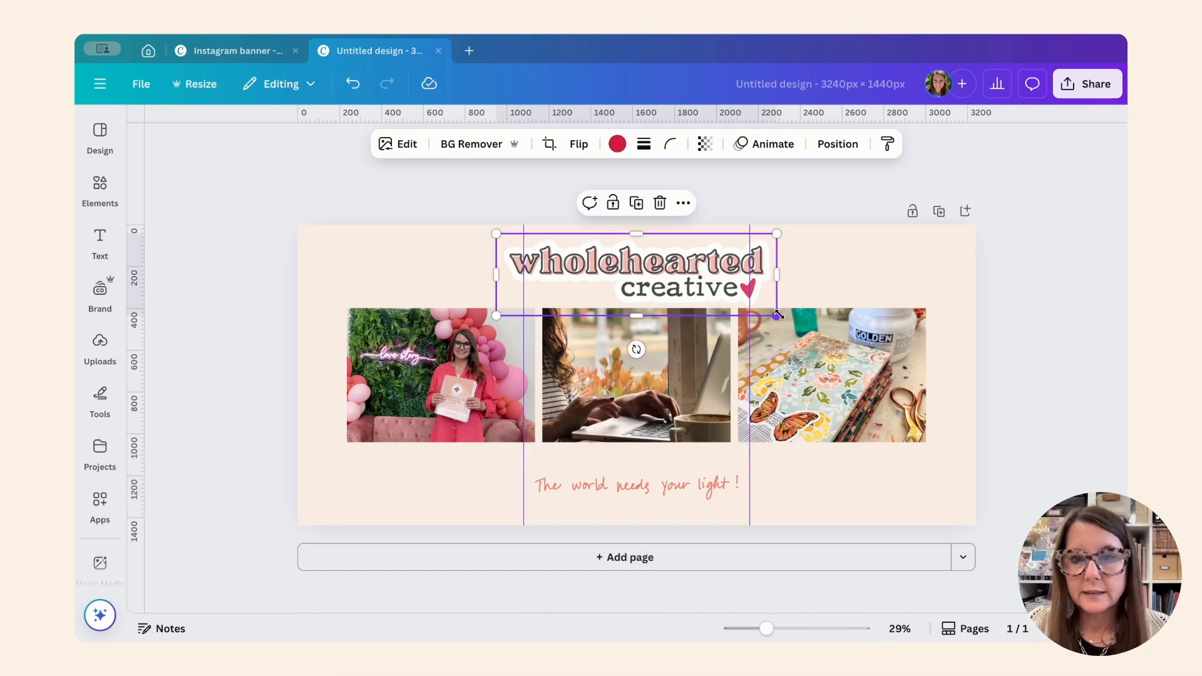
left_click_drag(778, 318, 808, 326)
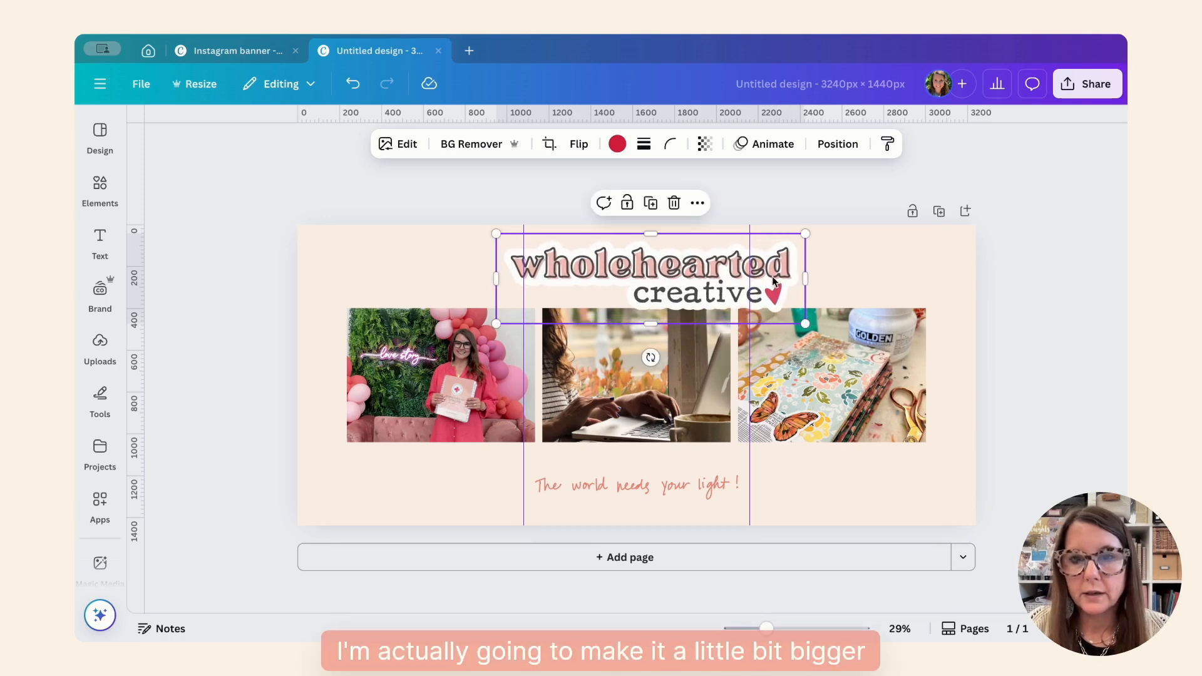
left_click_drag(779, 269, 762, 258)
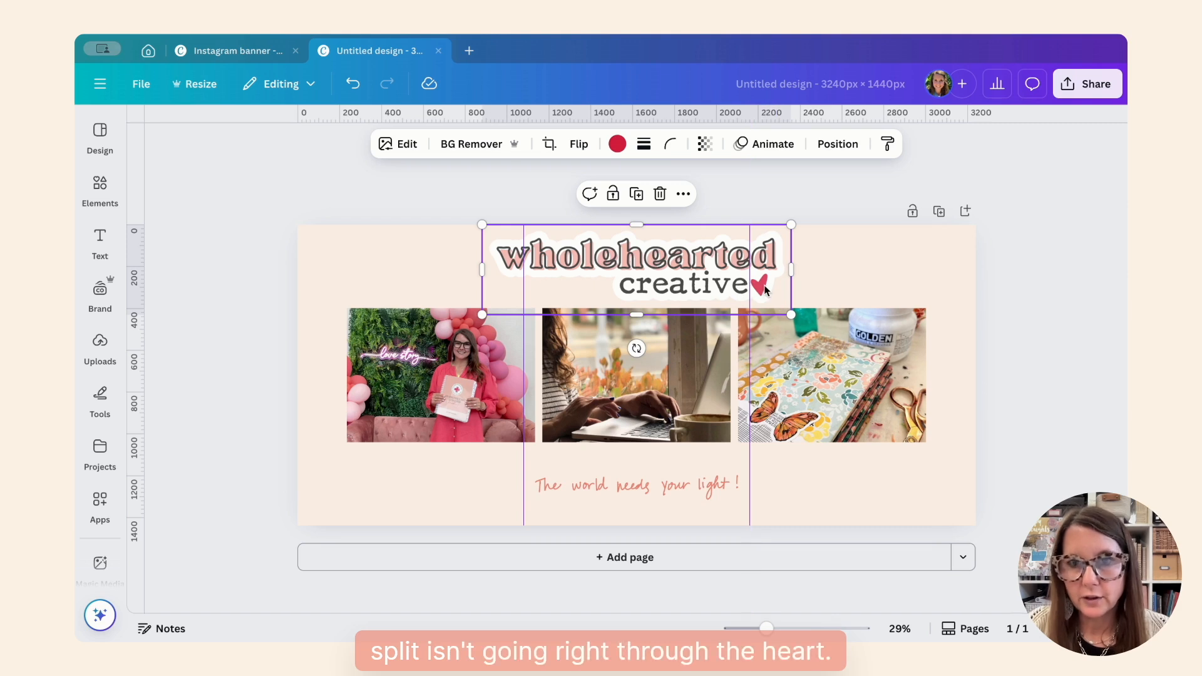
Add a new custom-size page of 1080 × 1440 px below the banner page
left_click(837, 279)
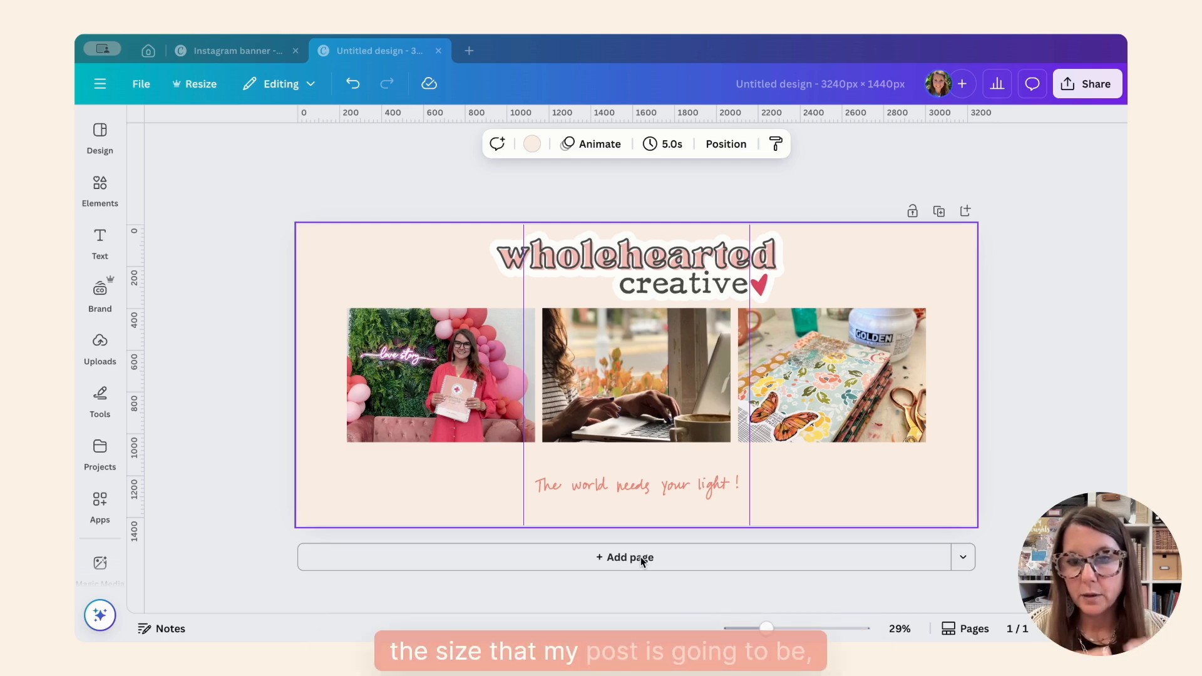
left_click(964, 559)
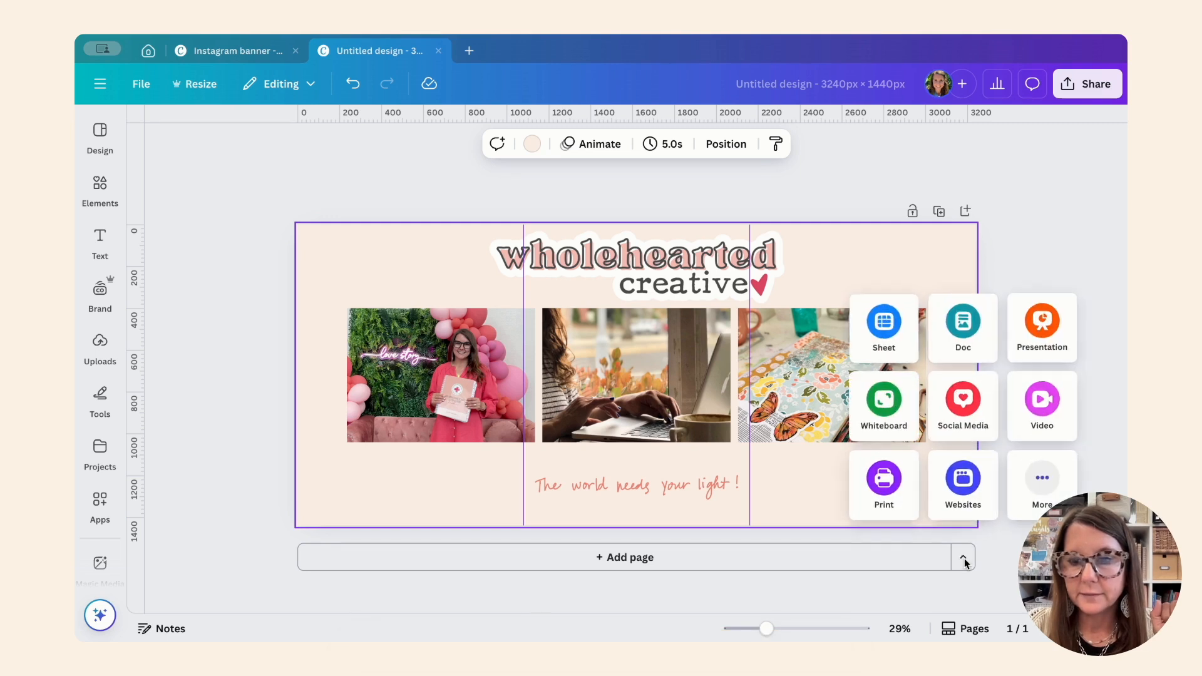
left_click(1042, 487)
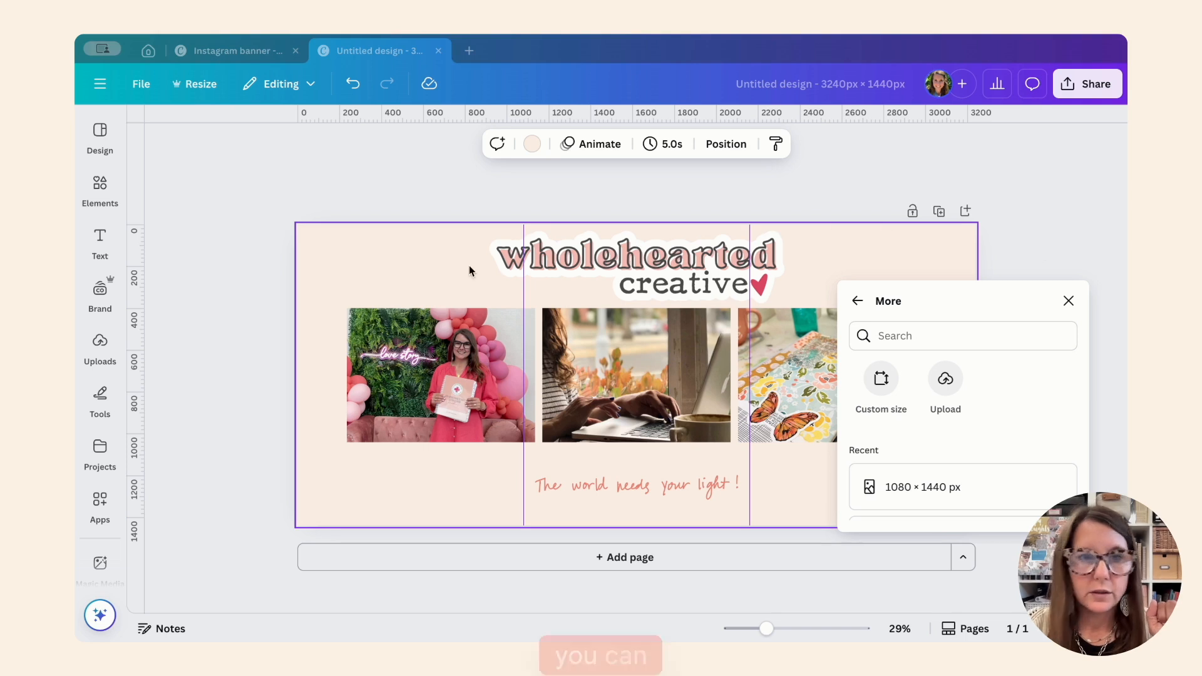
left_click(880, 379)
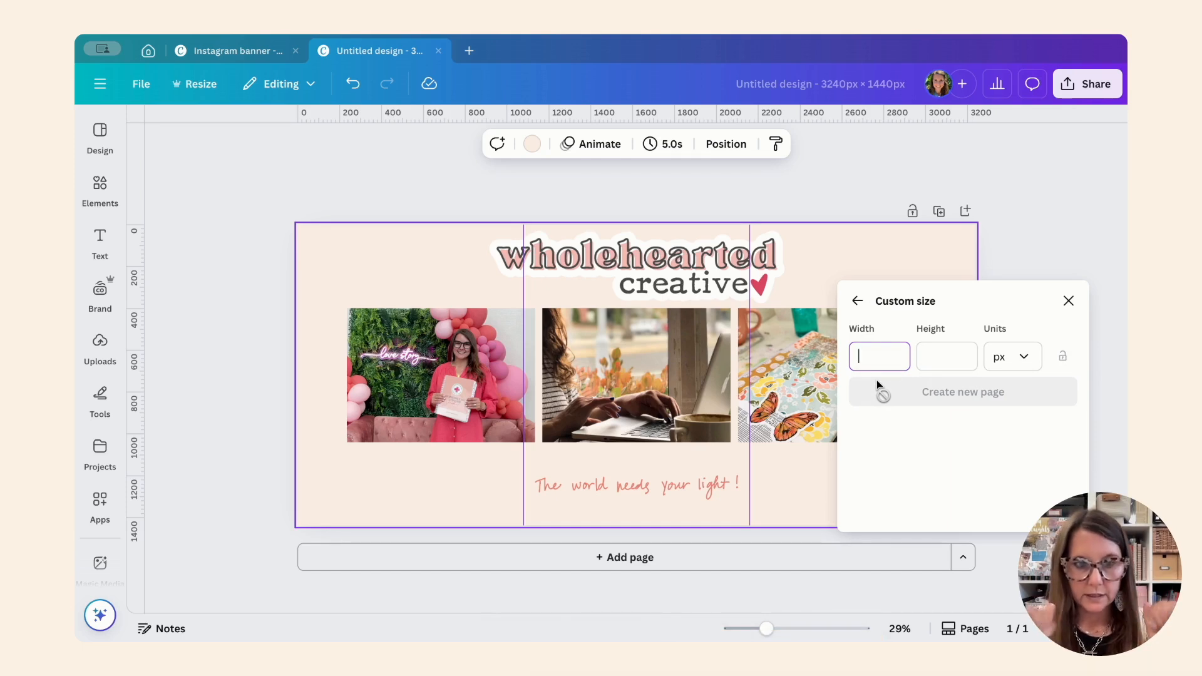
type("108")
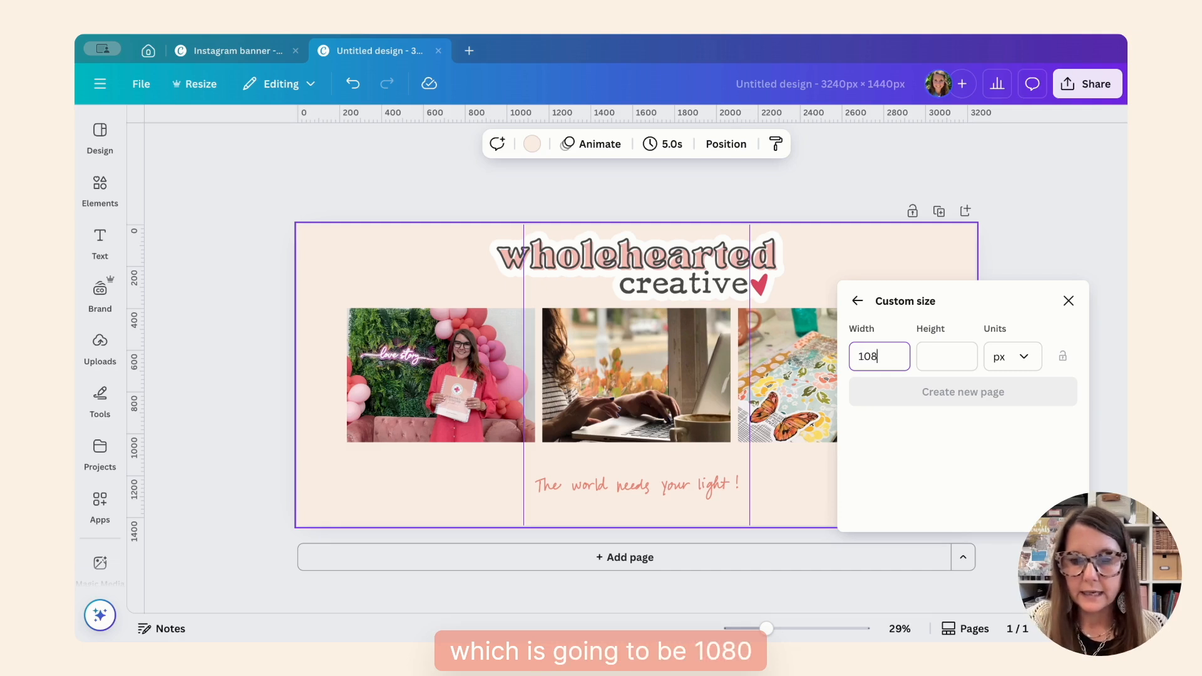
type("0")
key("Tab")
type("1440")
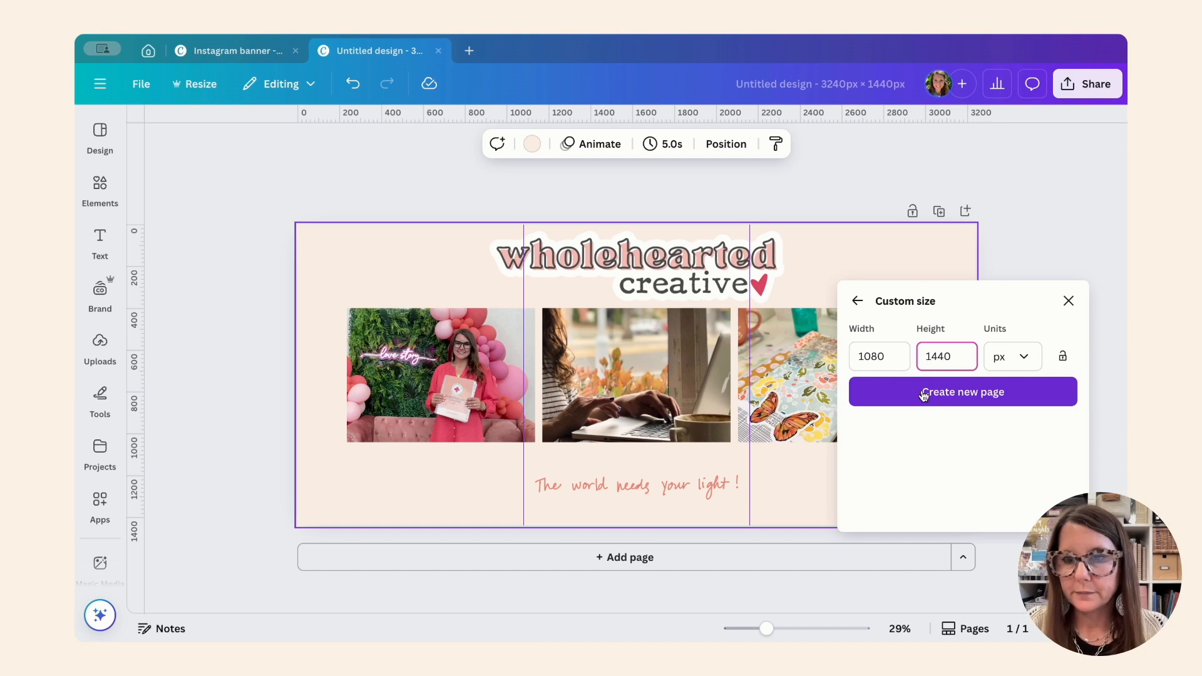
left_click(943, 394)
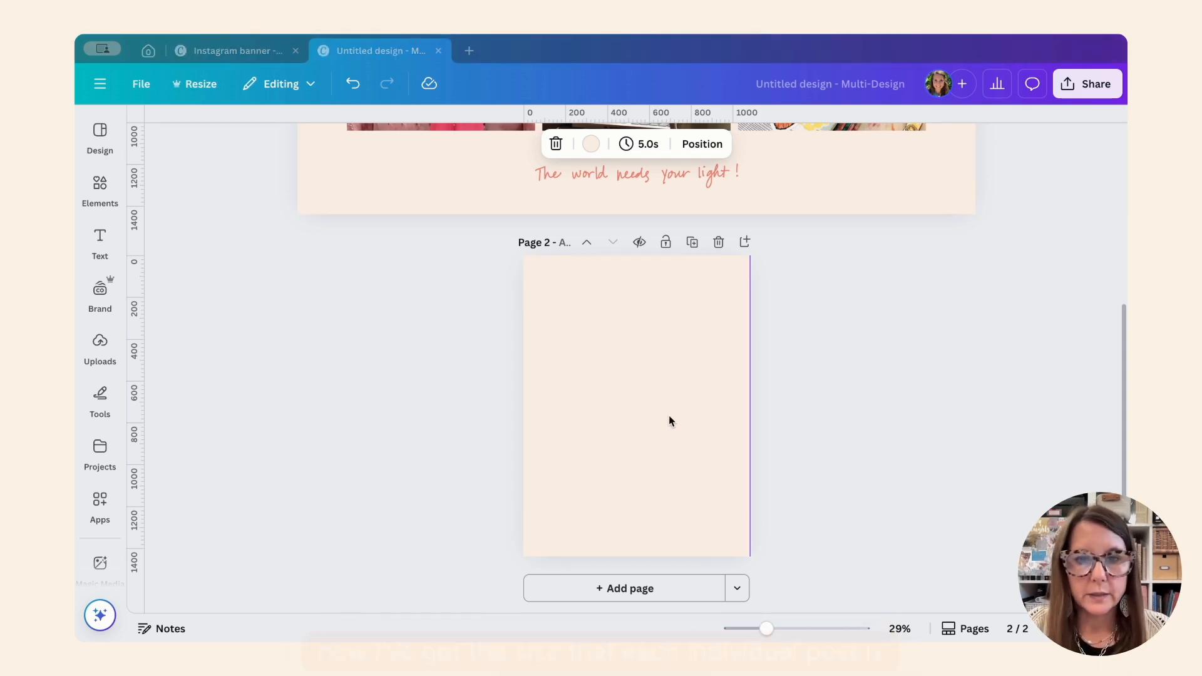
With the banner page selected, find and open the Image Splitter app and clear its previous split results to start over
scroll(383, 396, "up", 5)
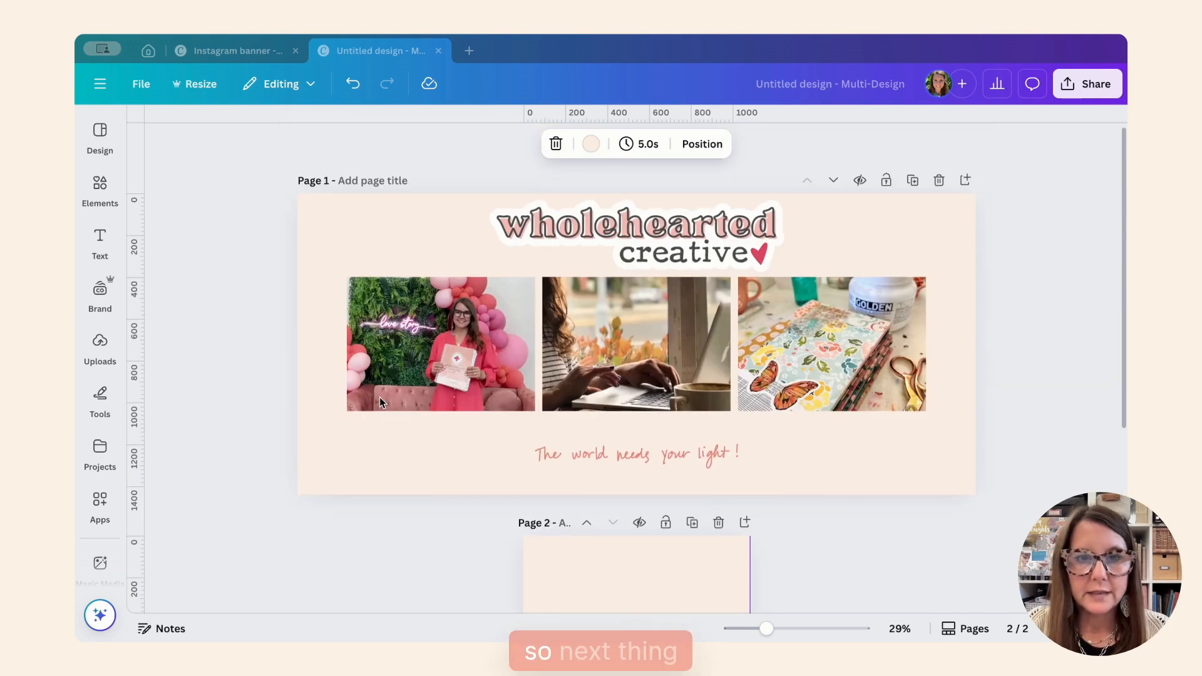
left_click(332, 472)
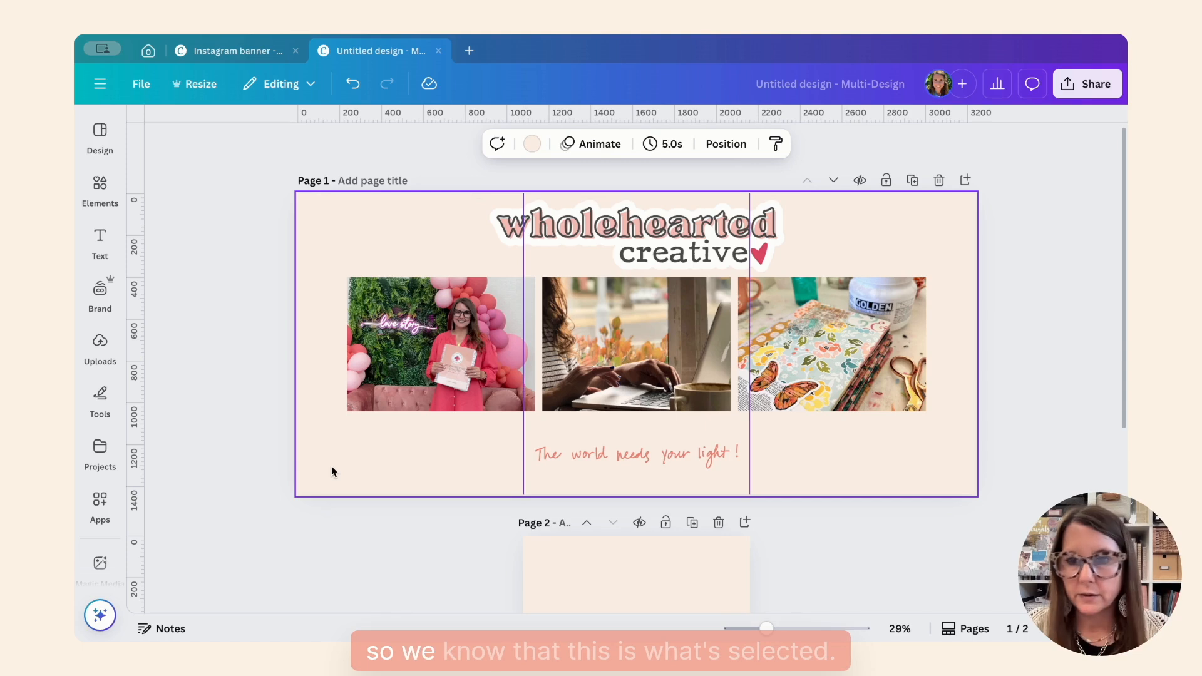
left_click(99, 504)
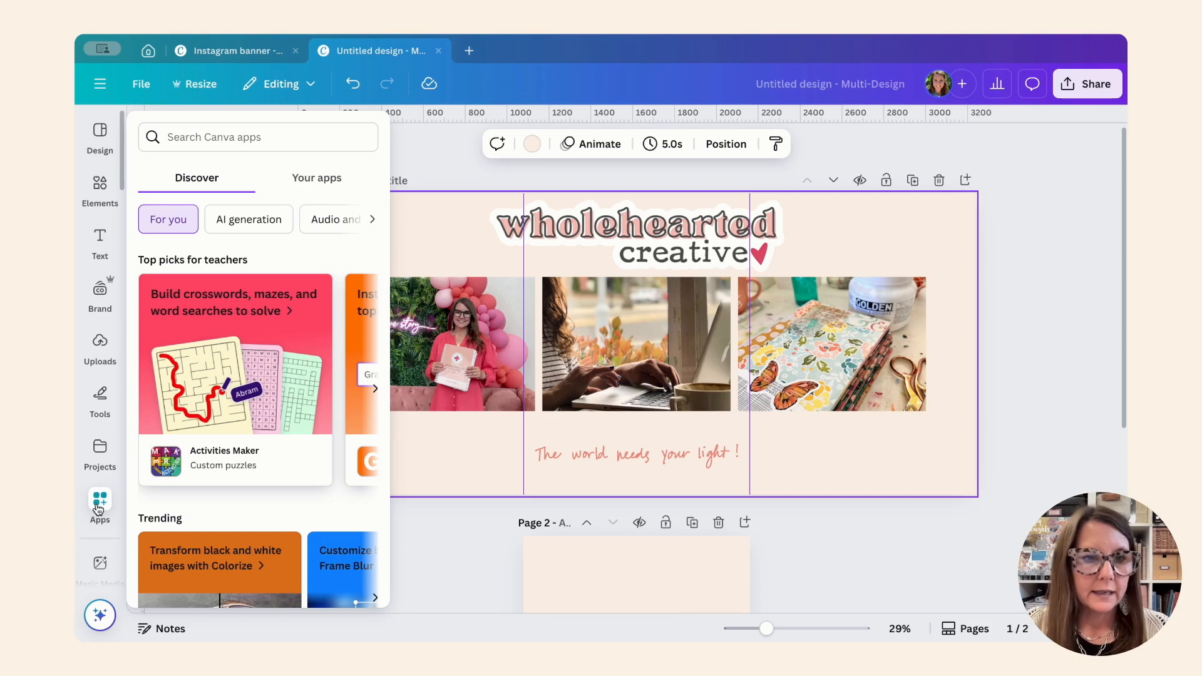
left_click(244, 141)
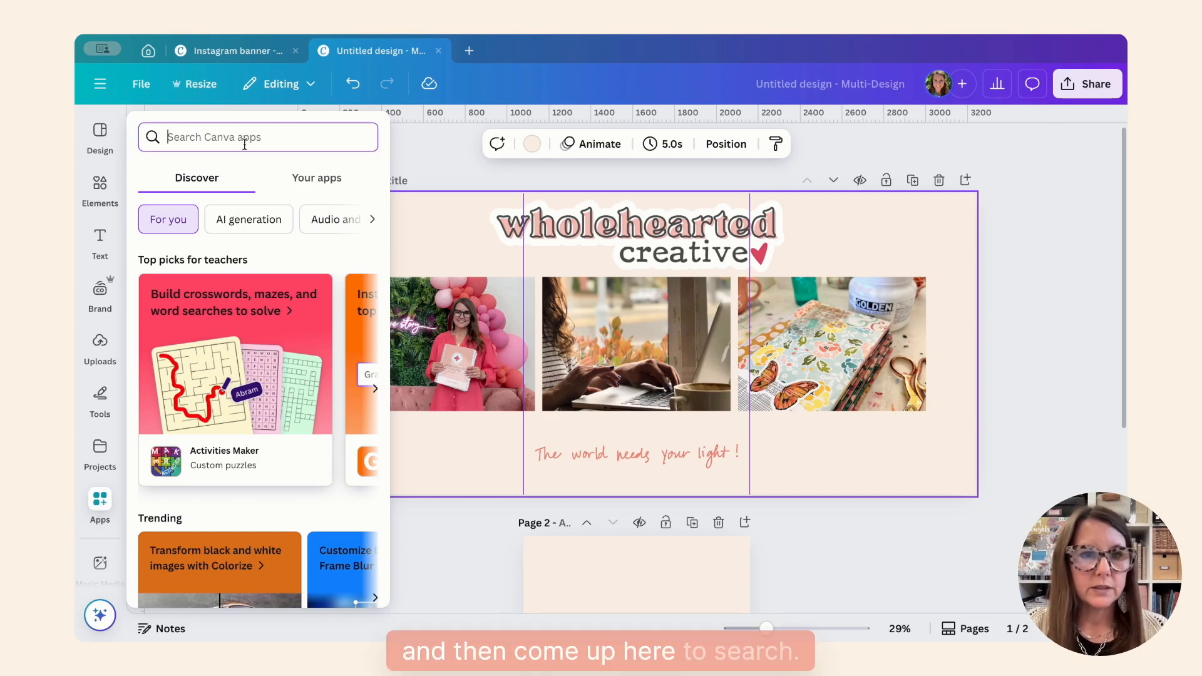
type("image split")
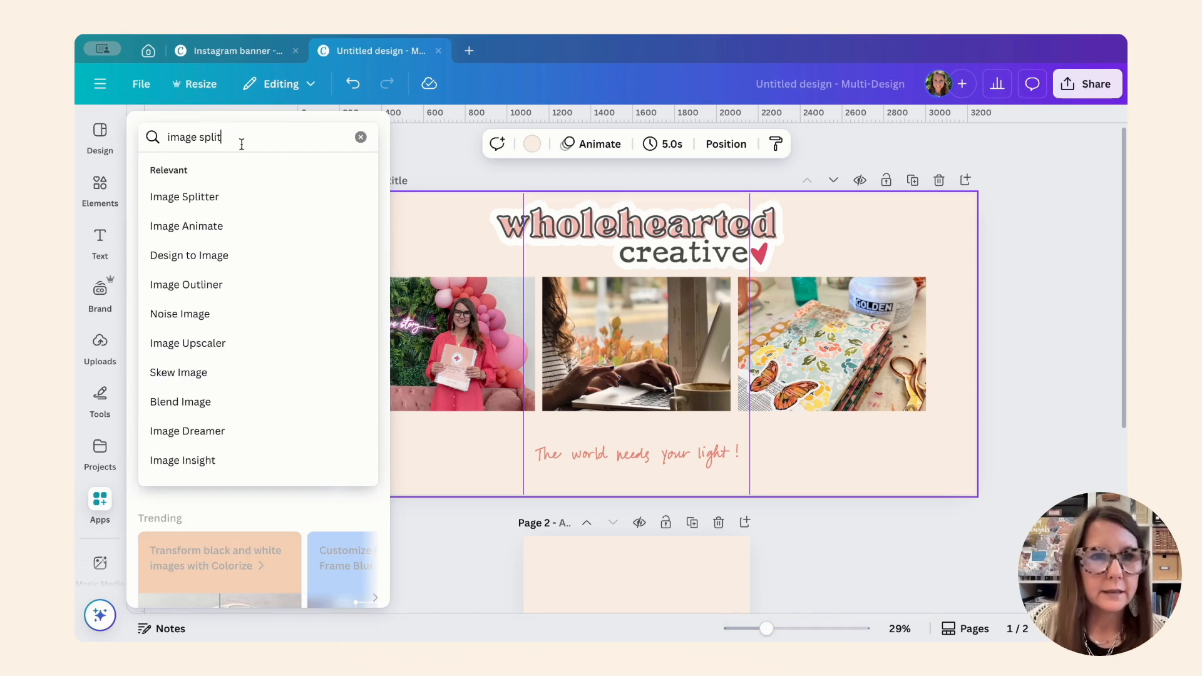
left_click(180, 197)
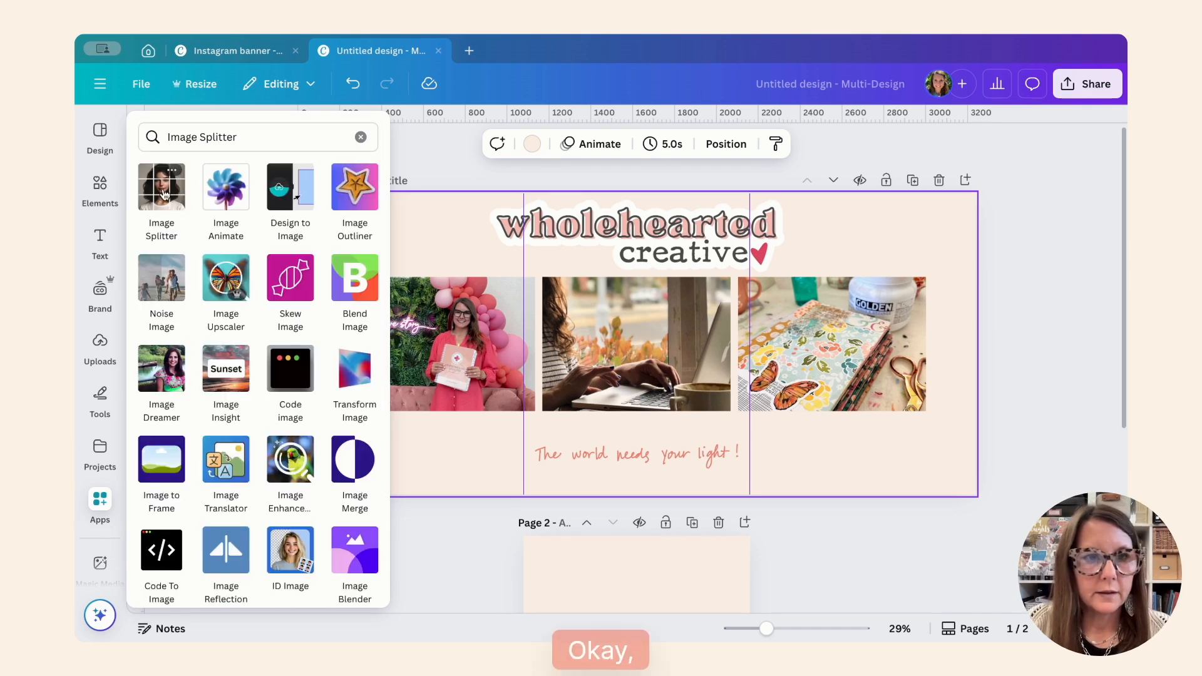
left_click(178, 197)
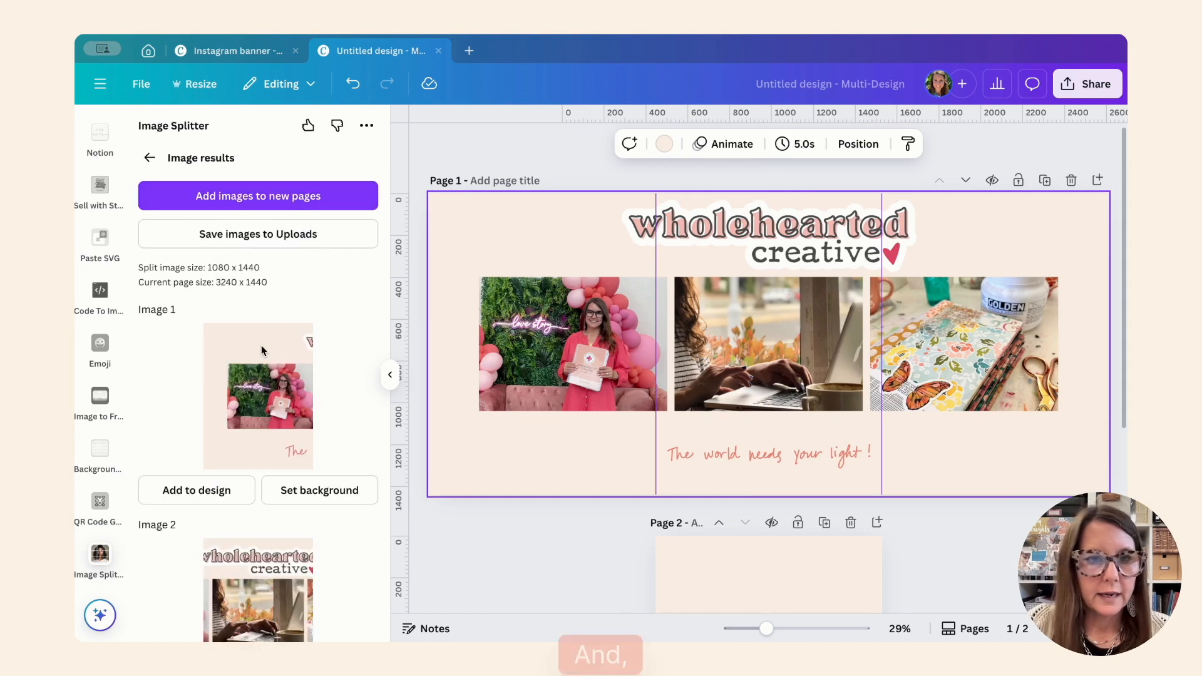
left_click(149, 162)
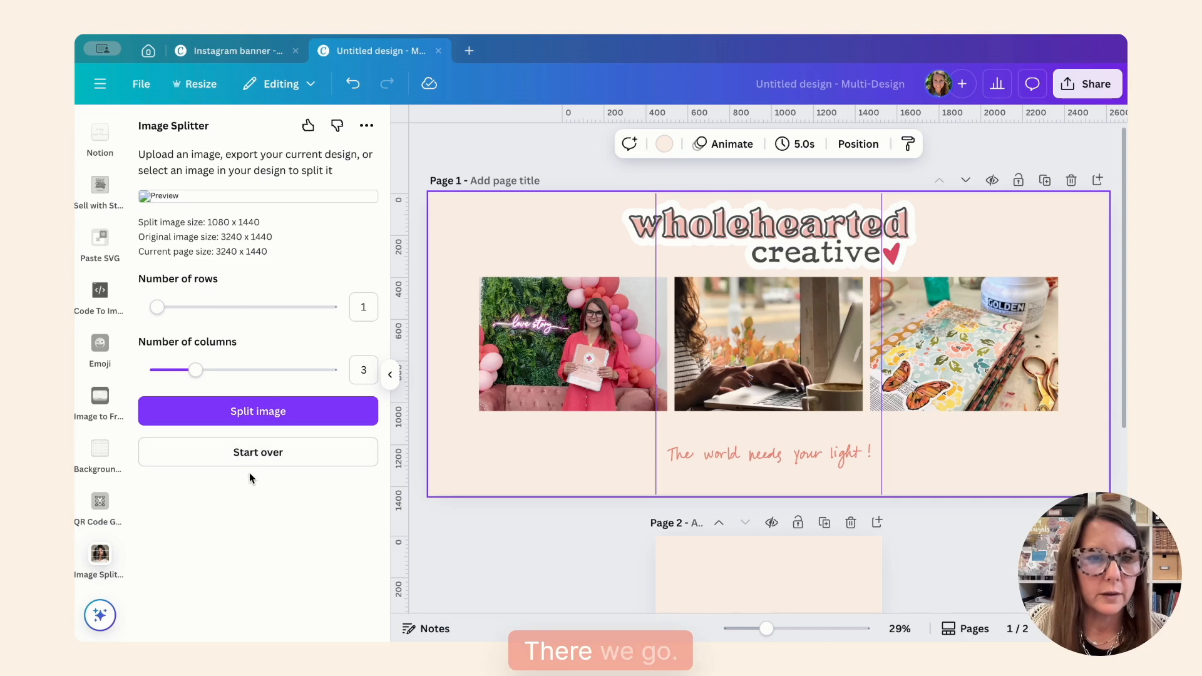
left_click(254, 453)
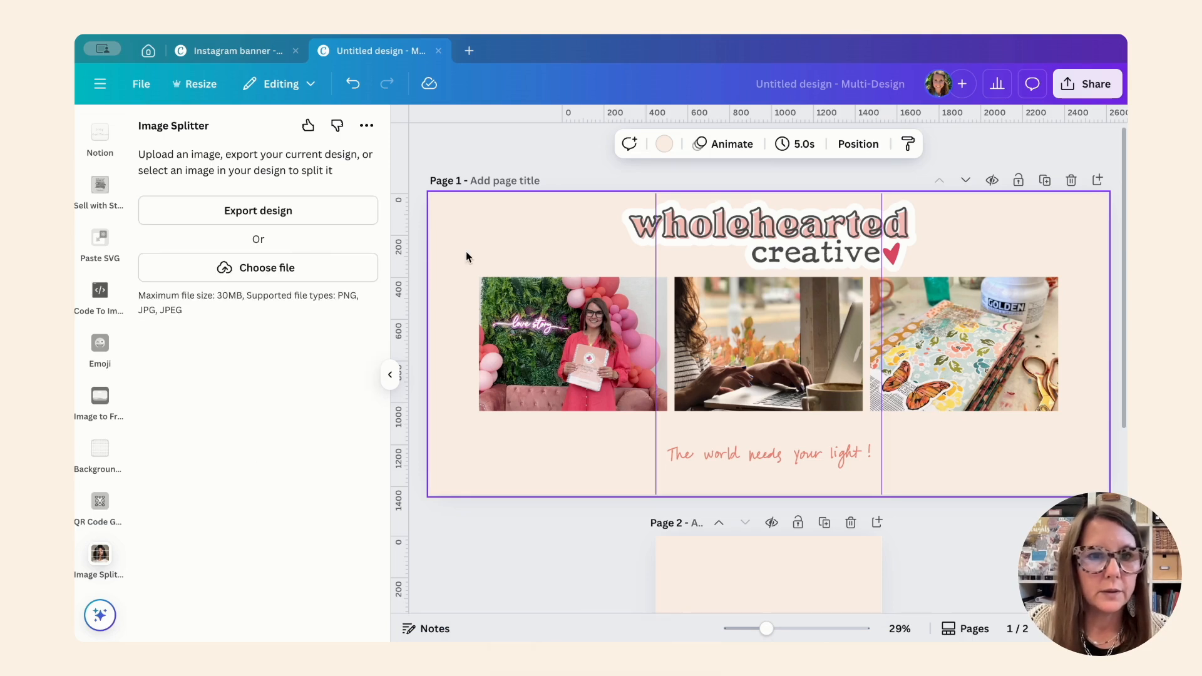
Export only page 1 as a JPG into the Image Splitter and split it into 1 row and 3 columns
left_click(295, 211)
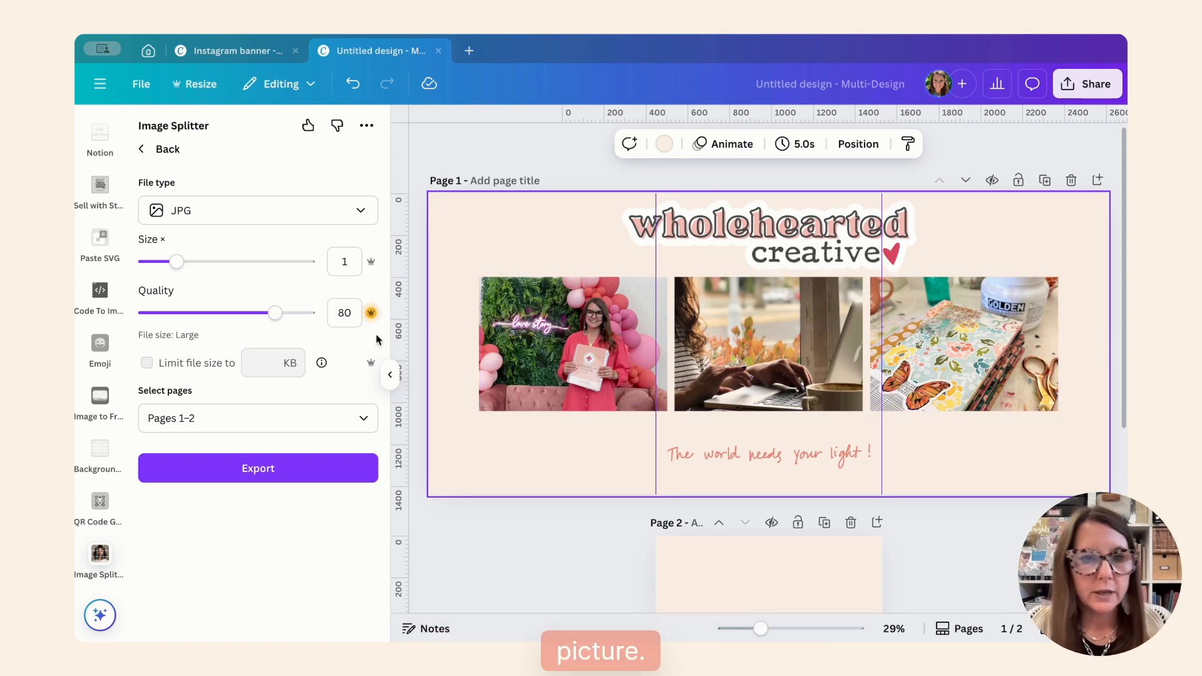
left_click(362, 419)
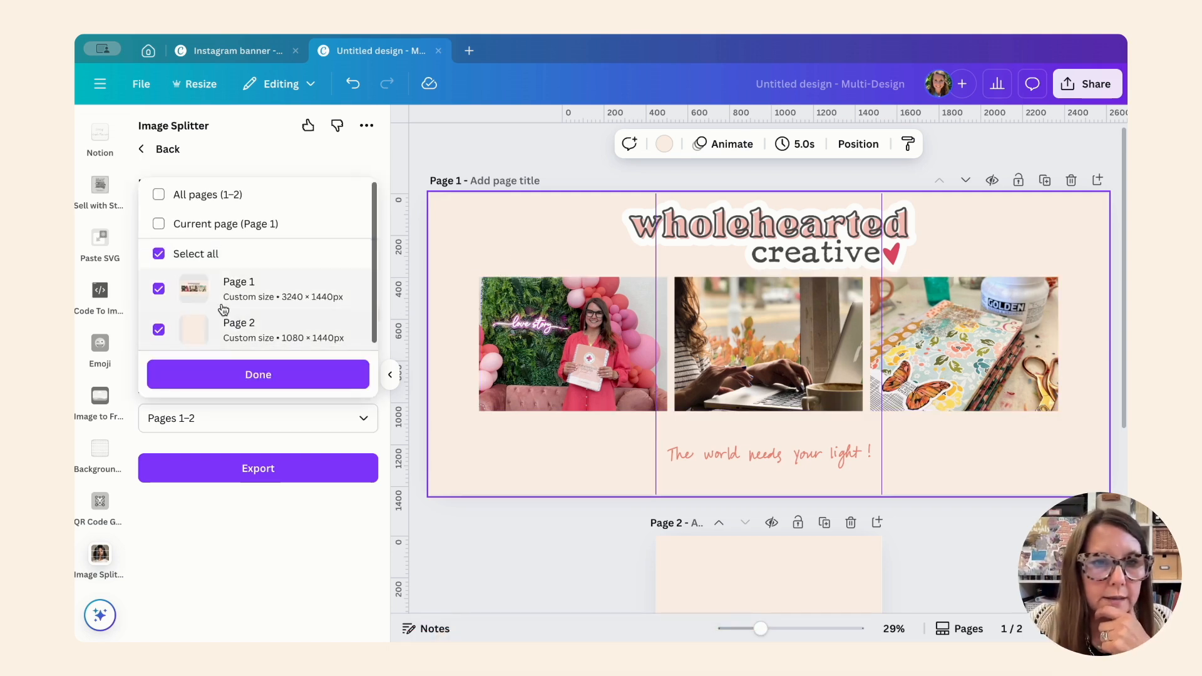
left_click(158, 332)
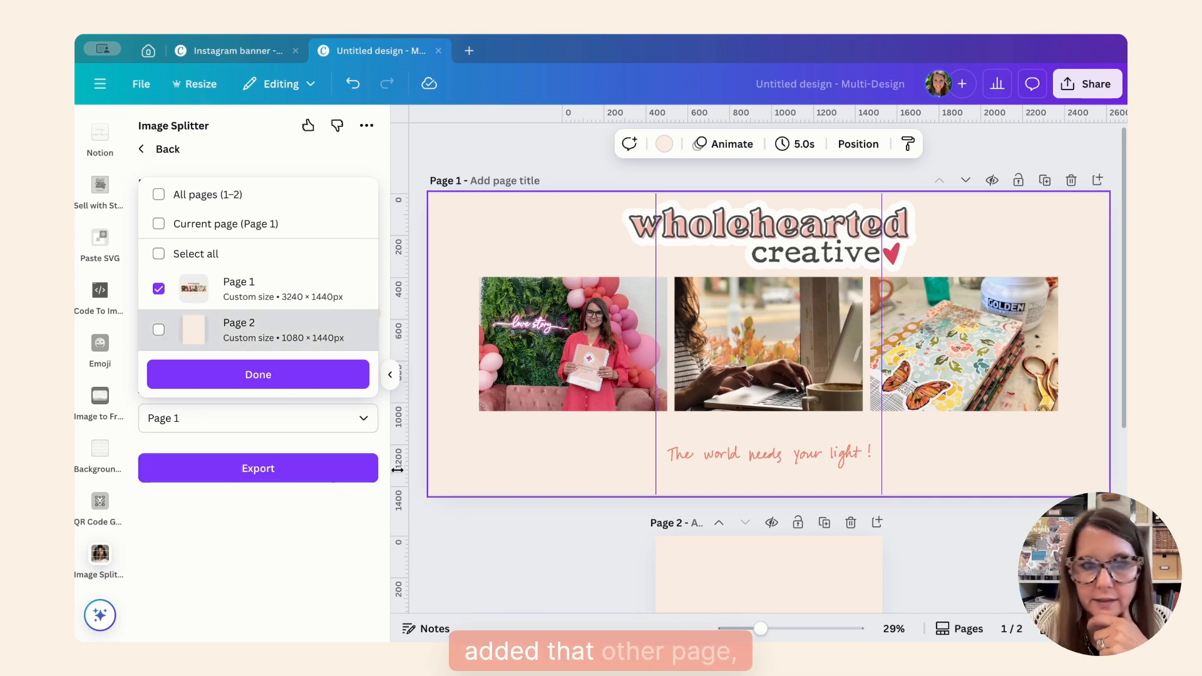
left_click(283, 378)
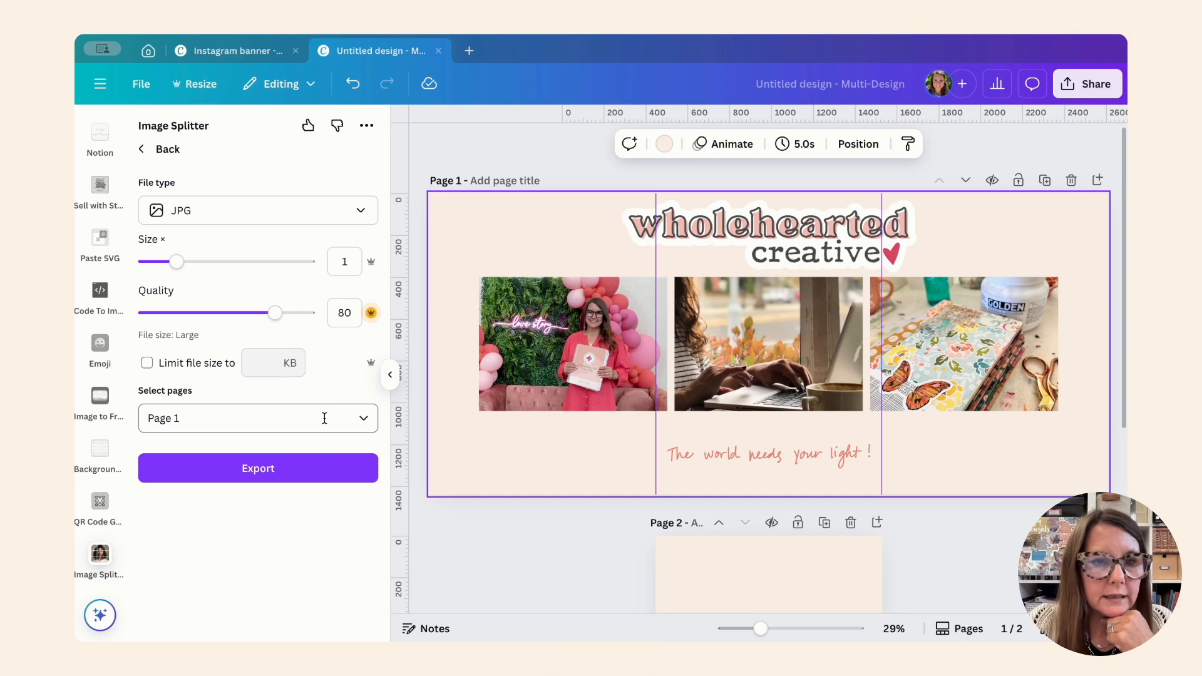
left_click(295, 468)
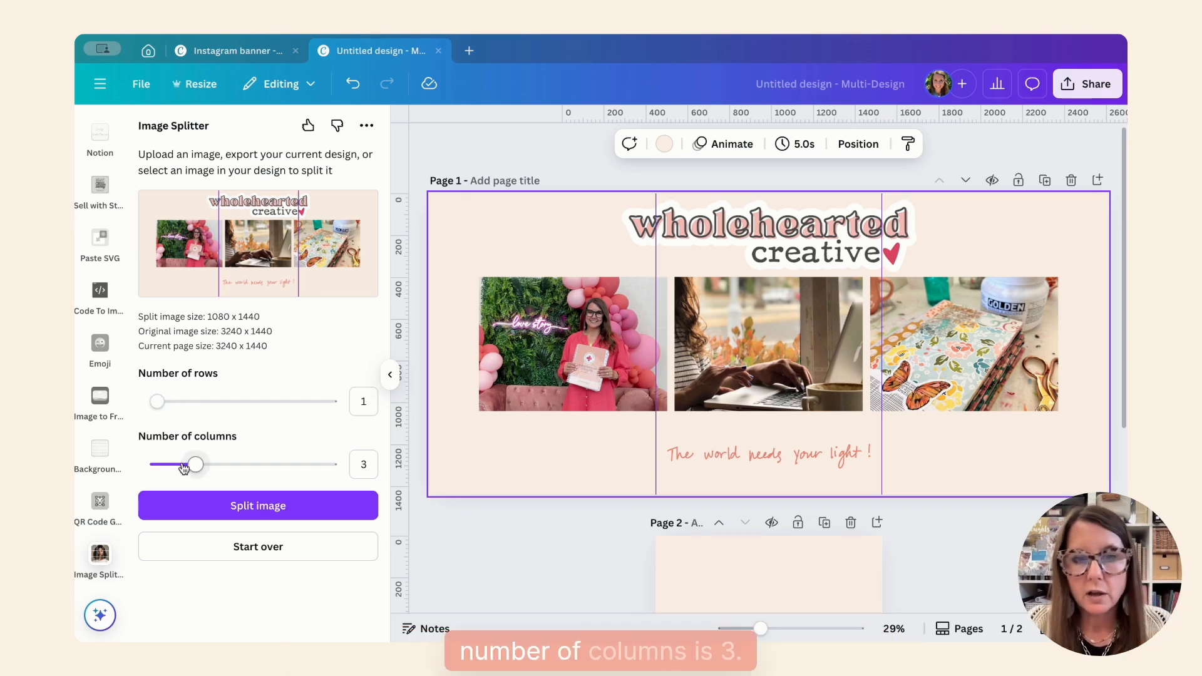
left_click(233, 507)
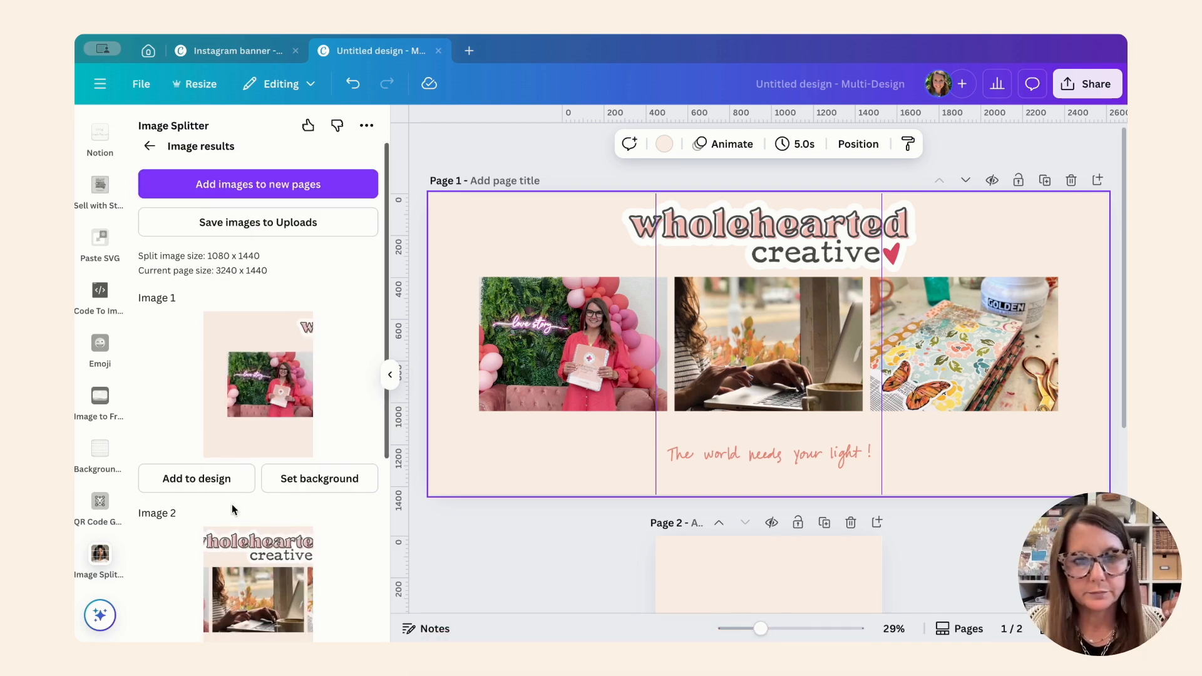
Add the first split image to the blank page 2 and enlarge it from the page corner to fill the whole page
scroll(219, 493, "down", 1)
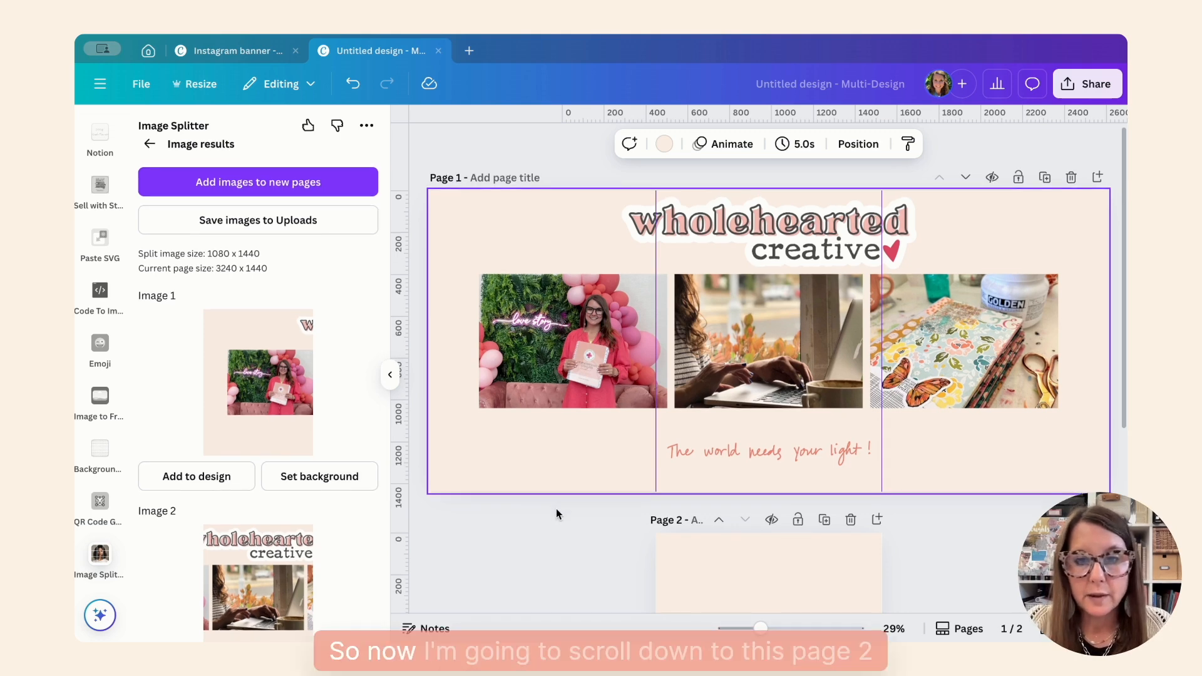
scroll(556, 508, "down", 5)
left_click(728, 435)
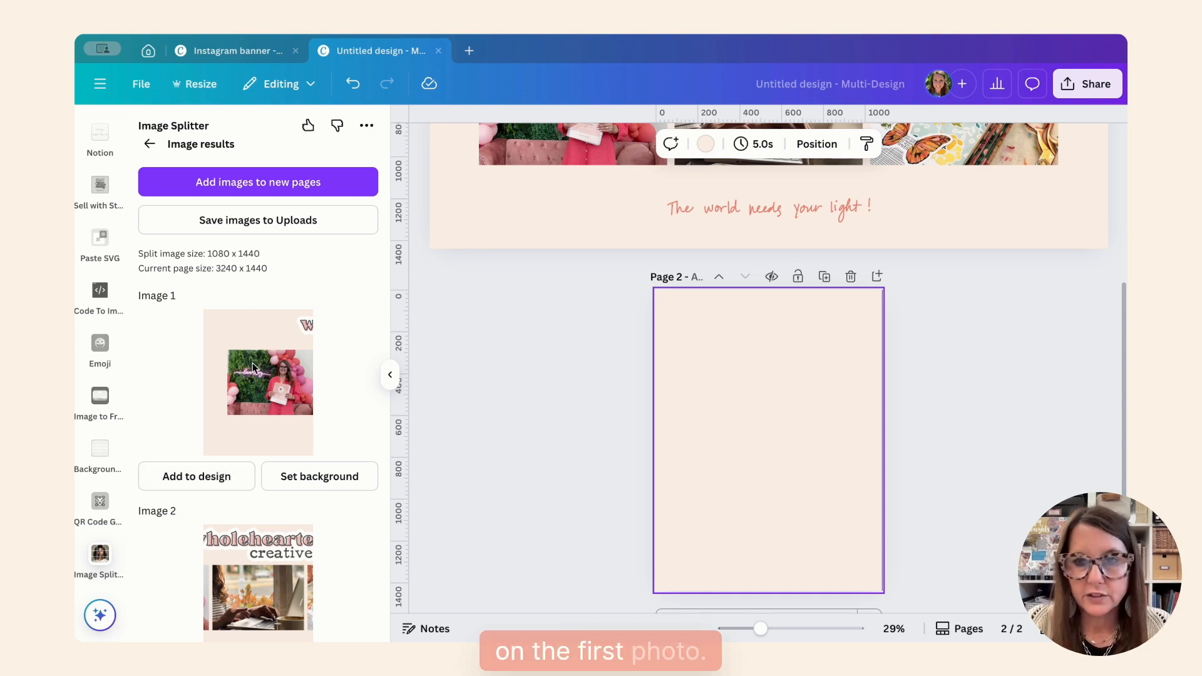
left_click(223, 484)
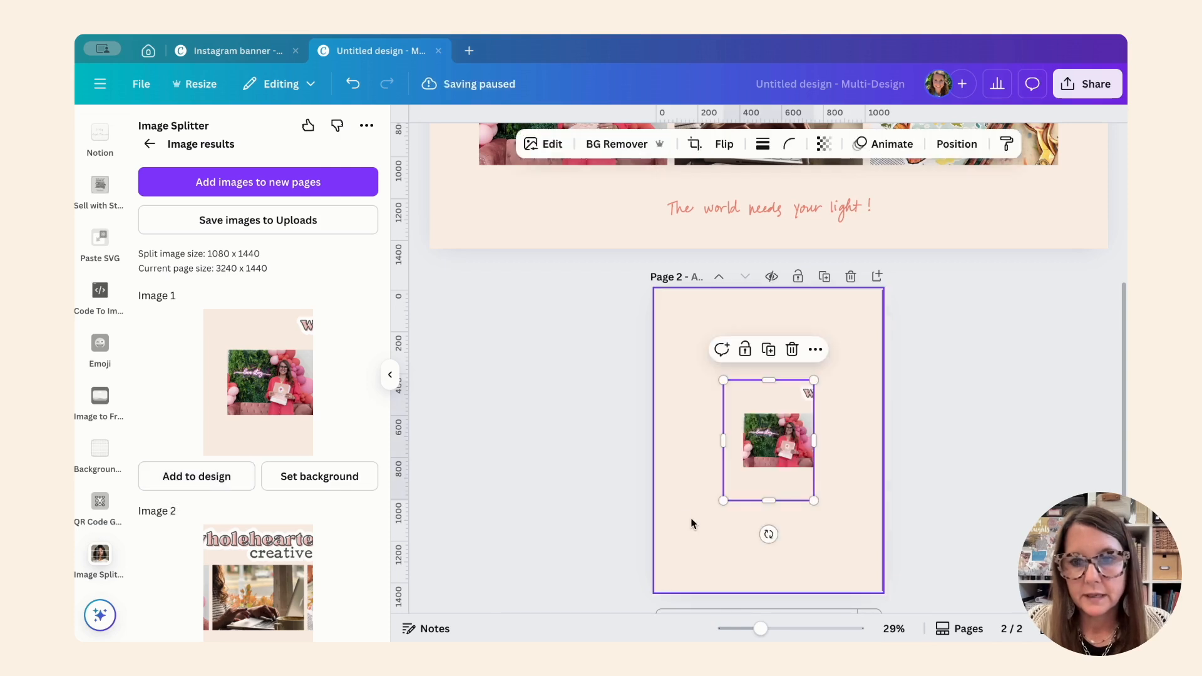
left_click_drag(780, 449, 717, 364)
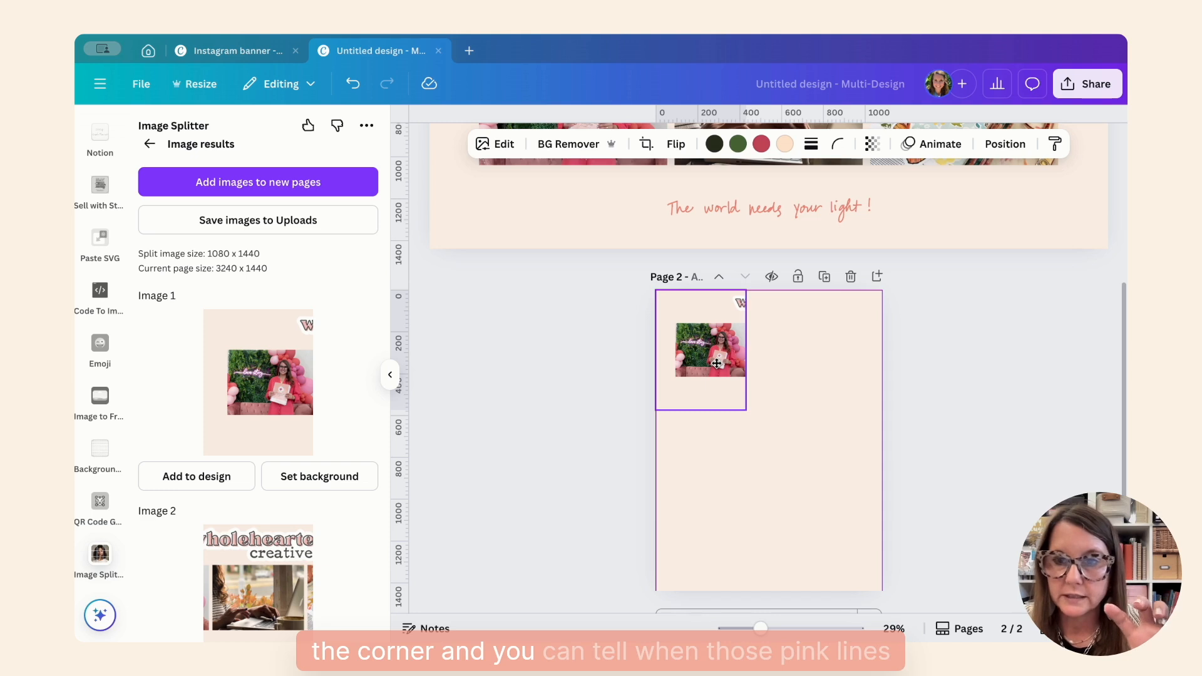
left_click(717, 364)
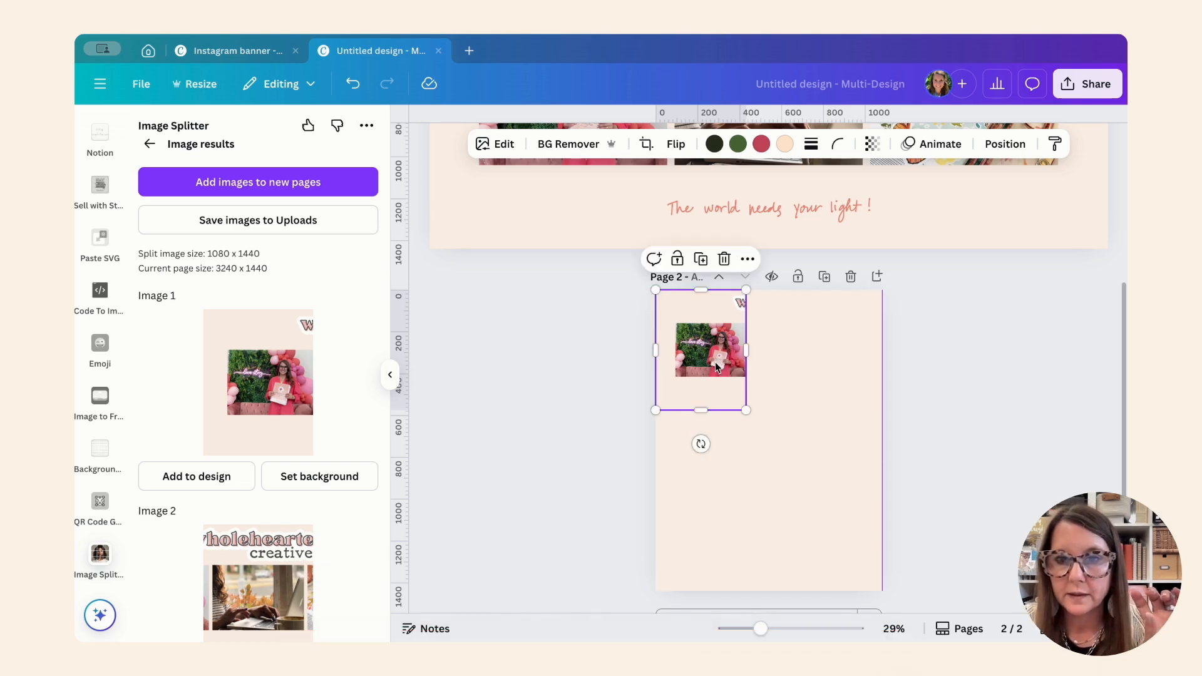
left_click_drag(746, 411, 882, 593)
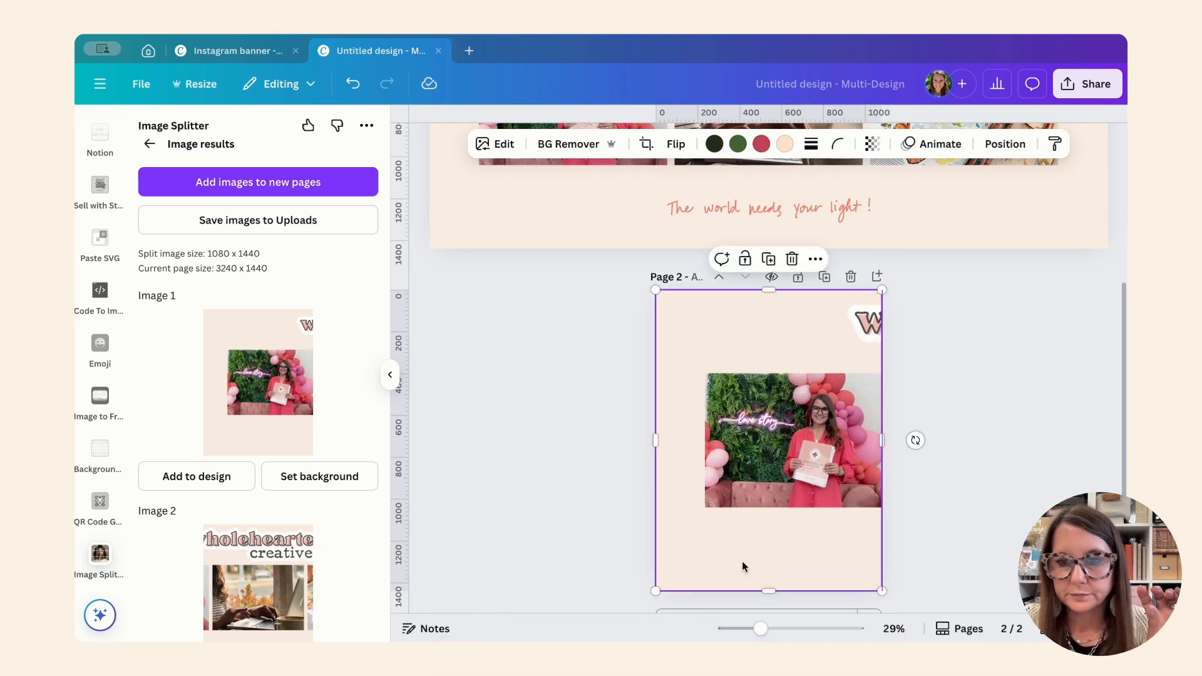
Add a page 3 of the same size and set the second split image as its background
scroll(814, 564, "down", 1)
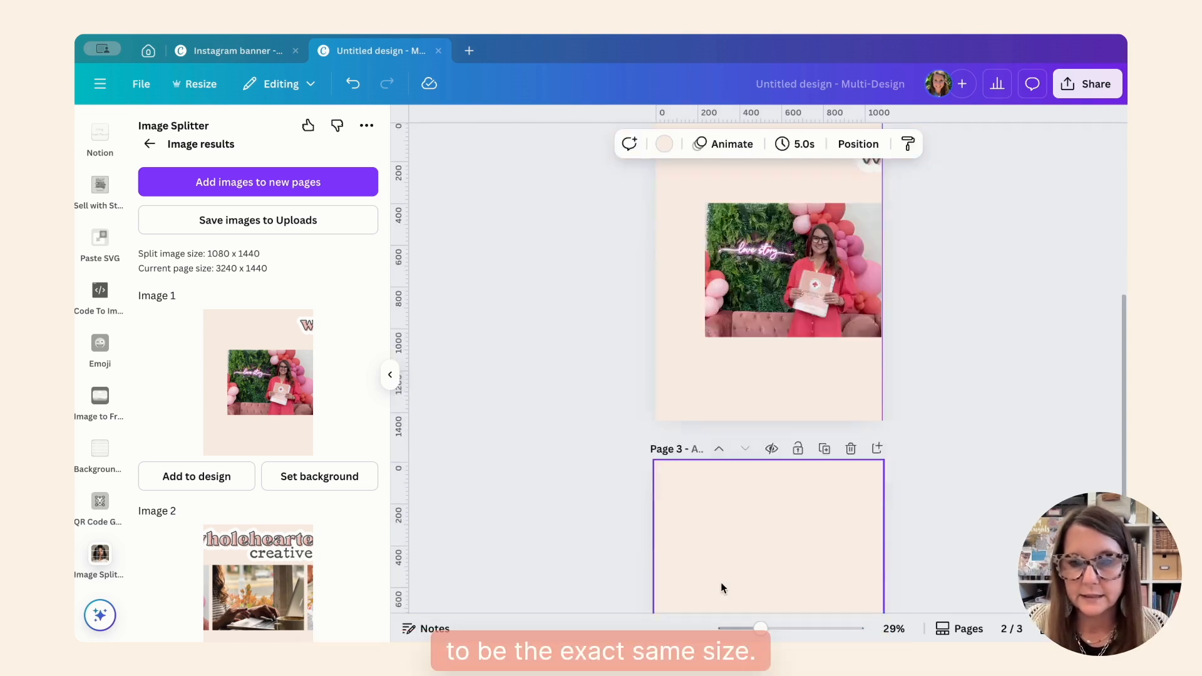
scroll(320, 481, "down", 4)
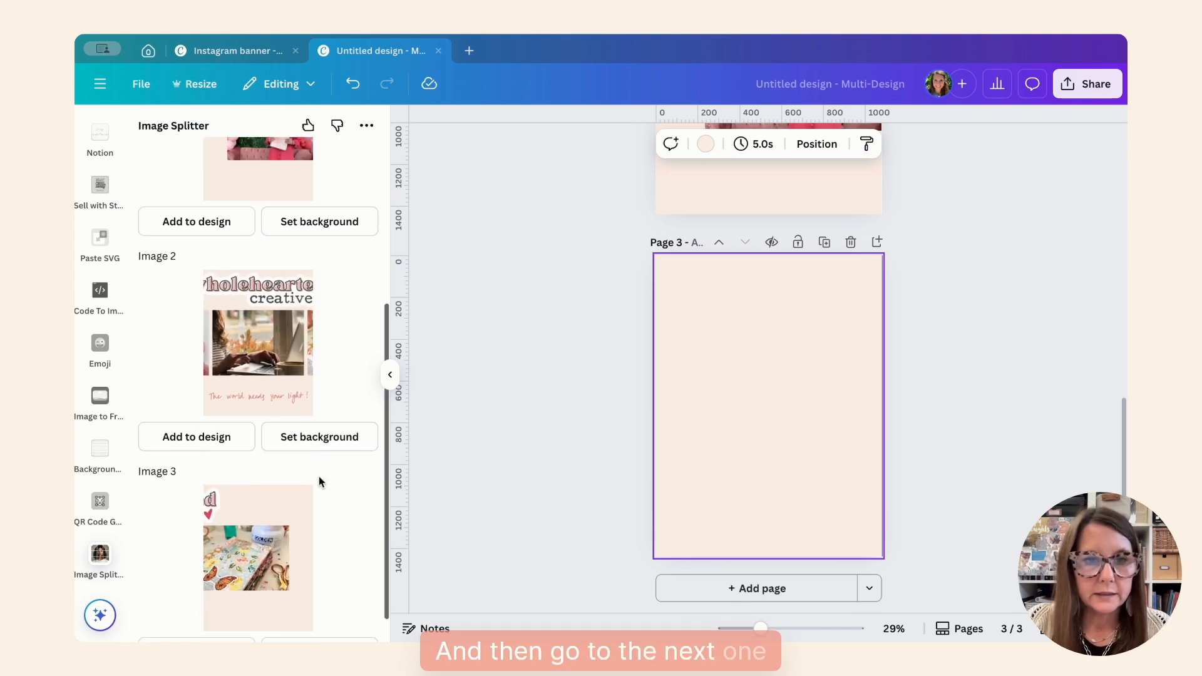
left_click(299, 439)
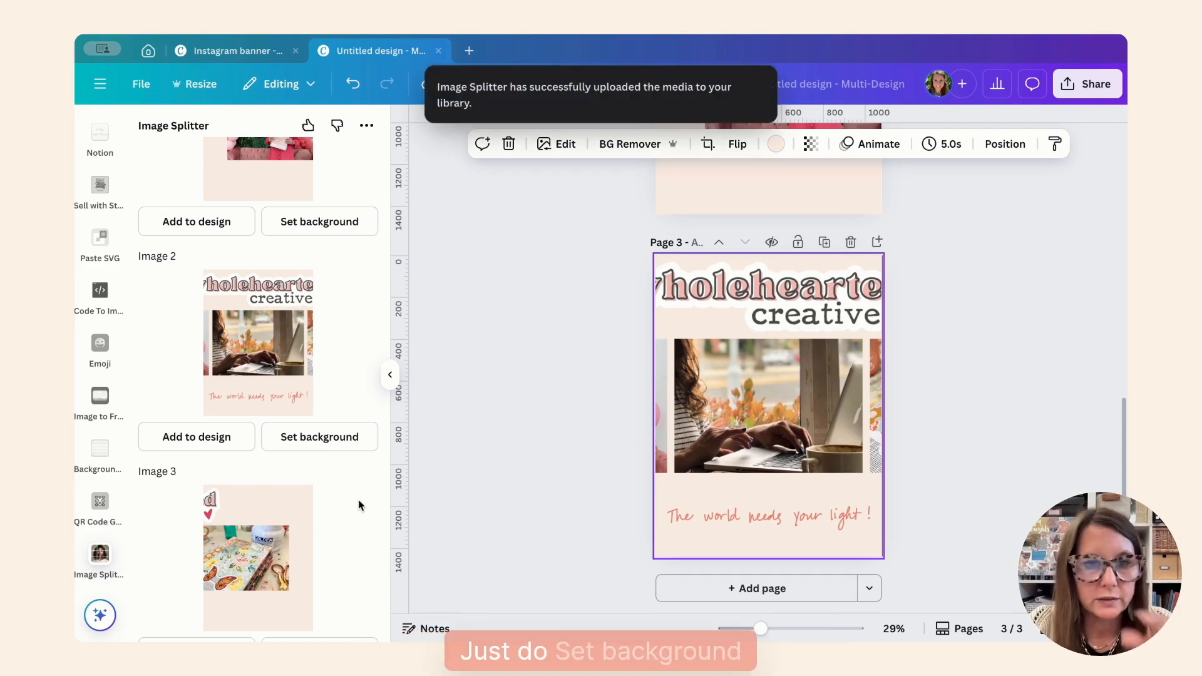
Add a page 4 of the same size and set the third split image as its background
left_click(759, 590)
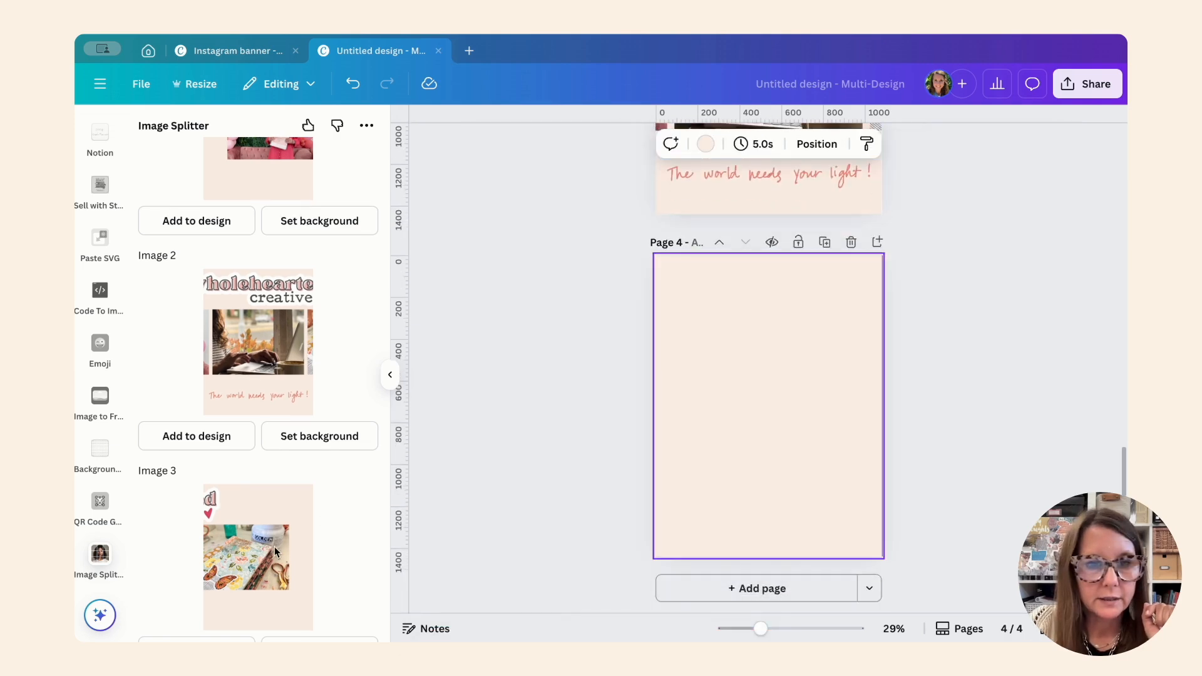
scroll(307, 529, "down", 1)
left_click(335, 618)
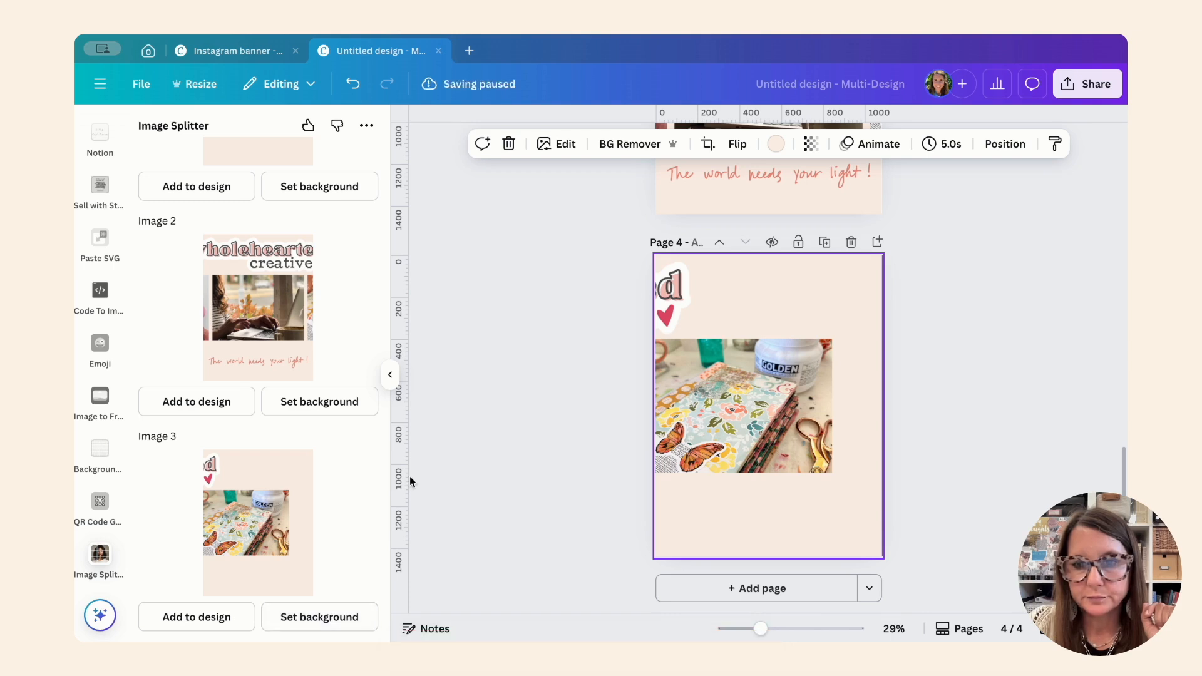
scroll(410, 479, "up", 5)
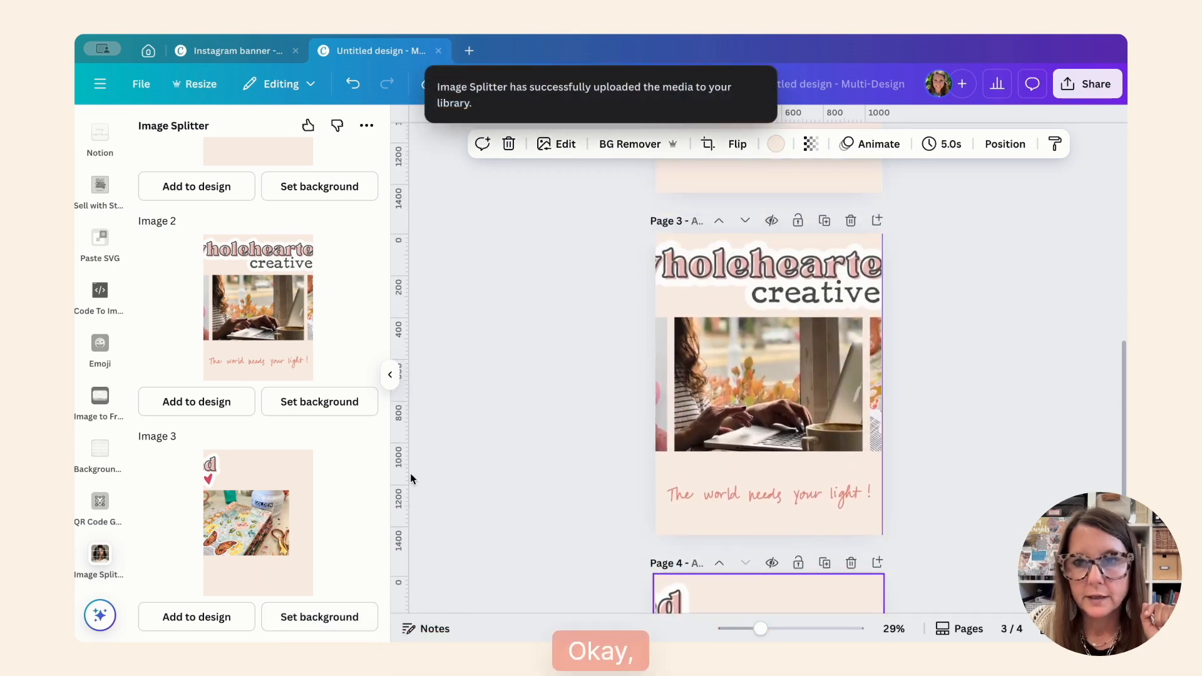
scroll(411, 479, "down", 3)
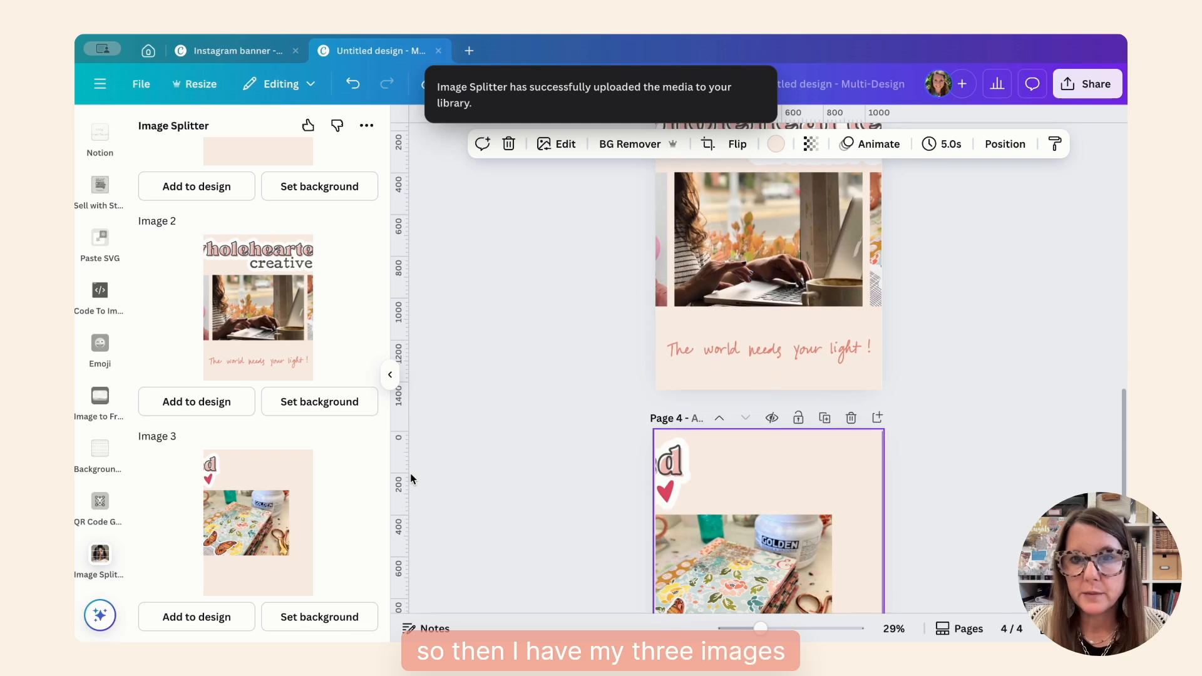
Set up a PNG download of the design that includes only pages 2–4, leaving out page 1
scroll(411, 478, "up", 1)
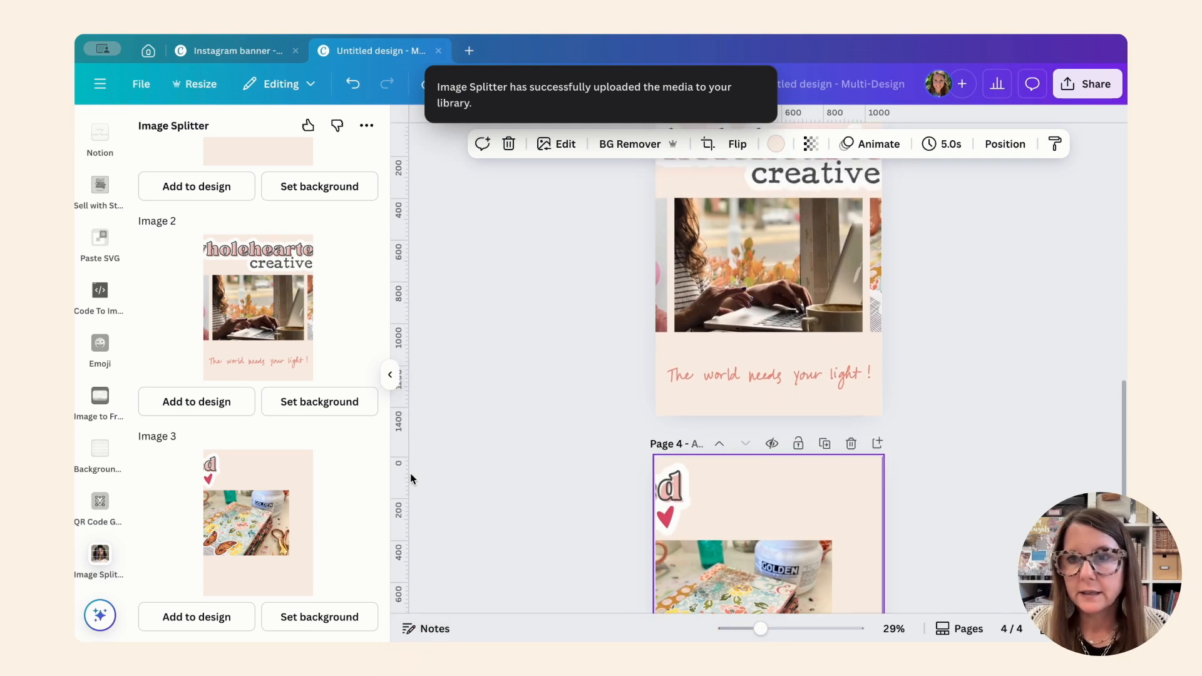
left_click(1089, 84)
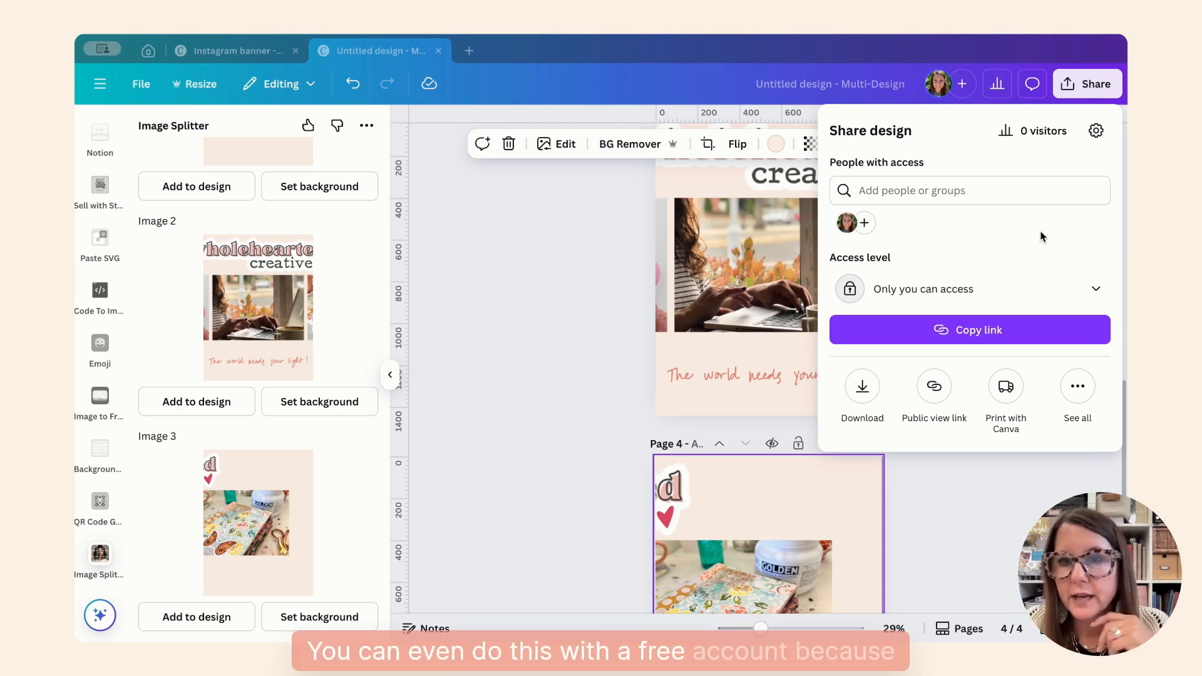
left_click(863, 388)
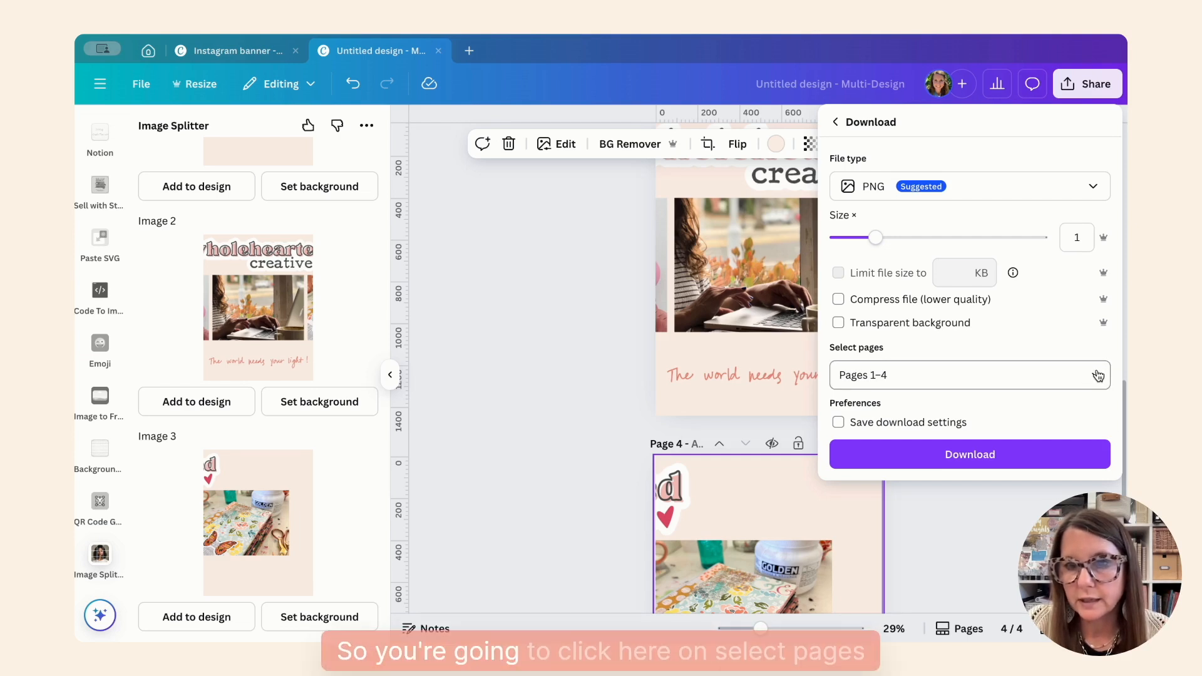
left_click(1097, 378)
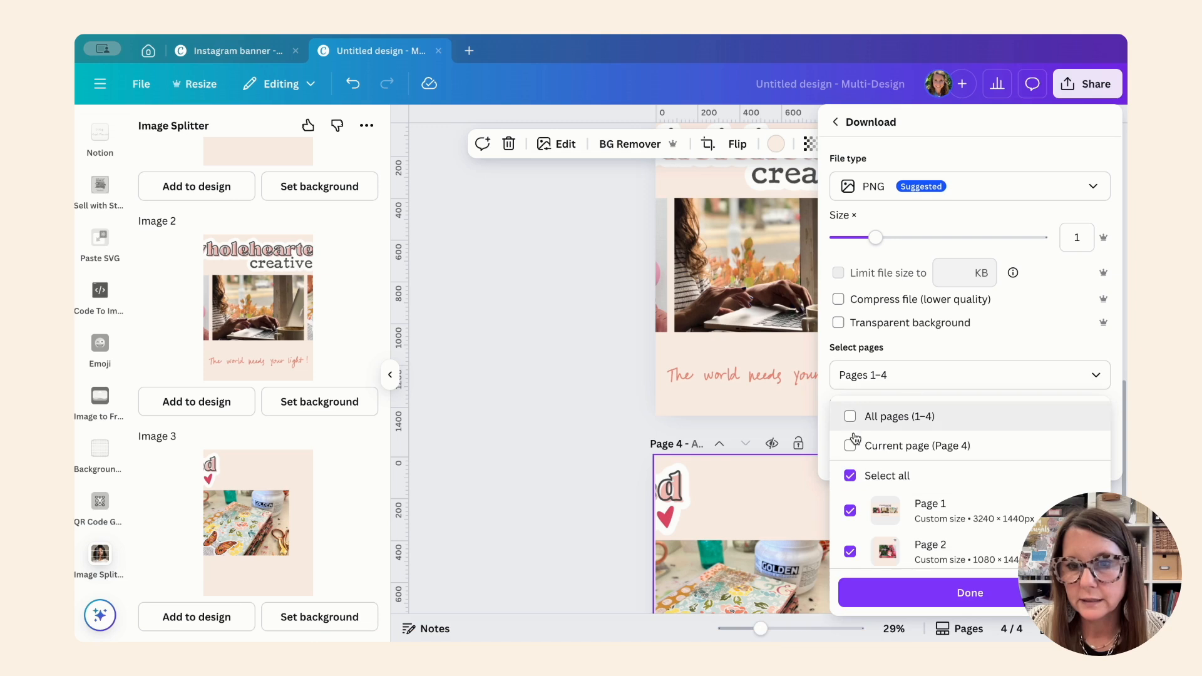
left_click(850, 512)
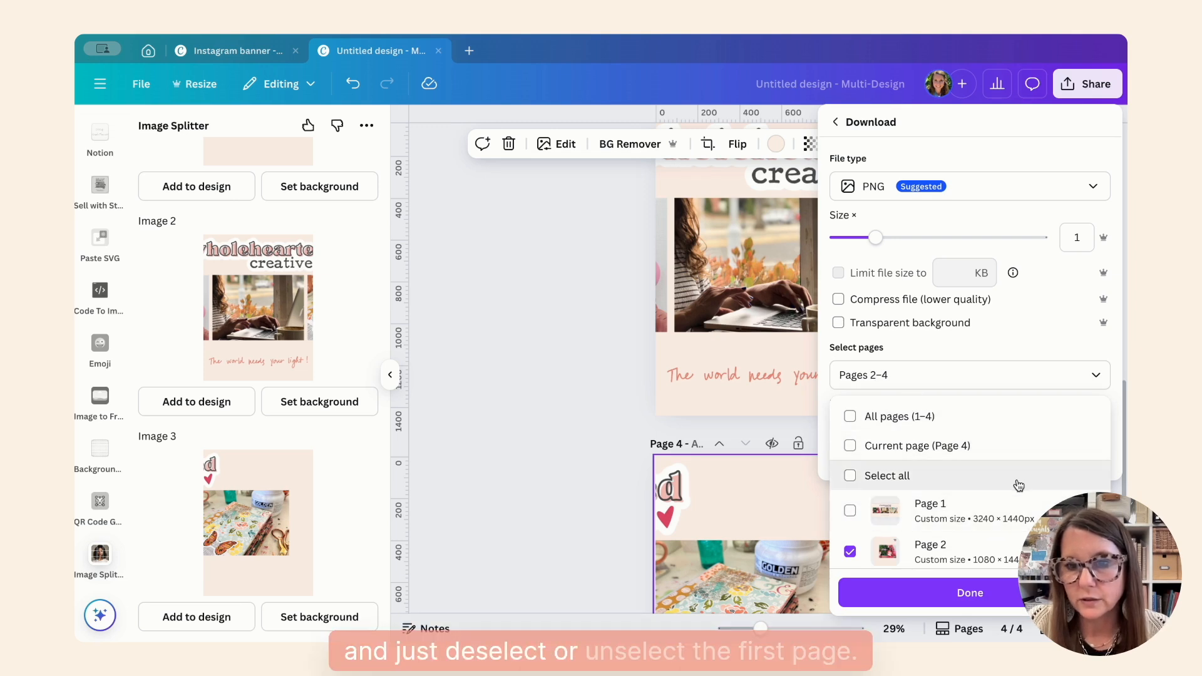
scroll(967, 532, "down", 2)
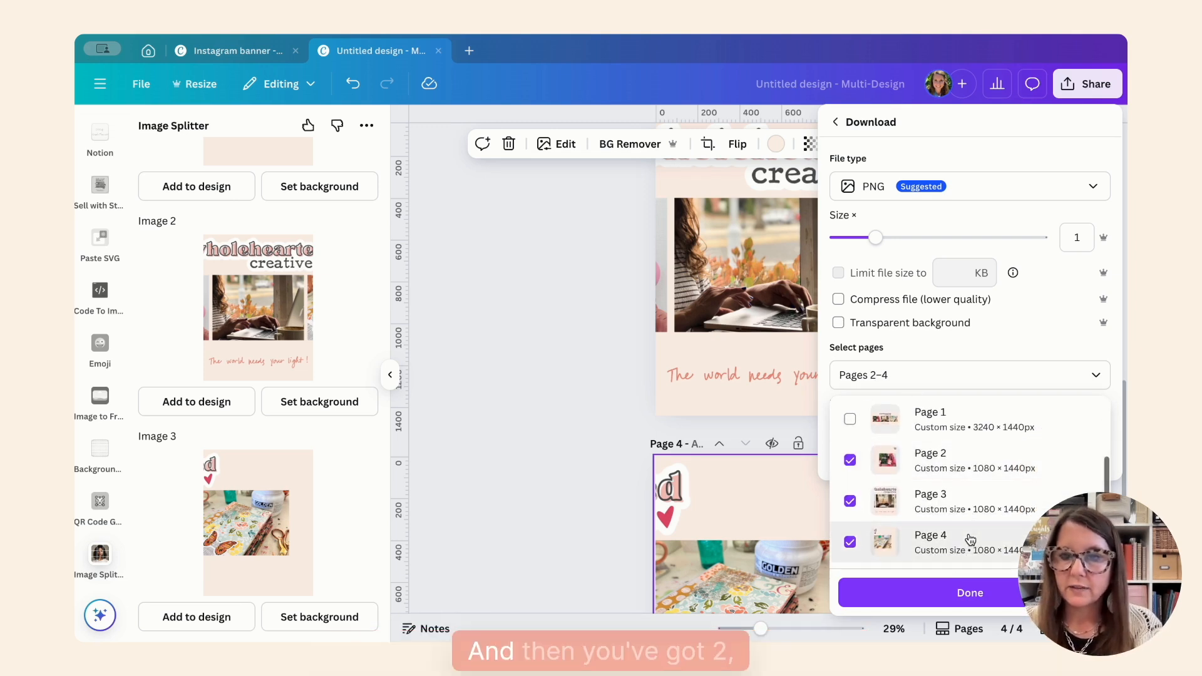
left_click(948, 596)
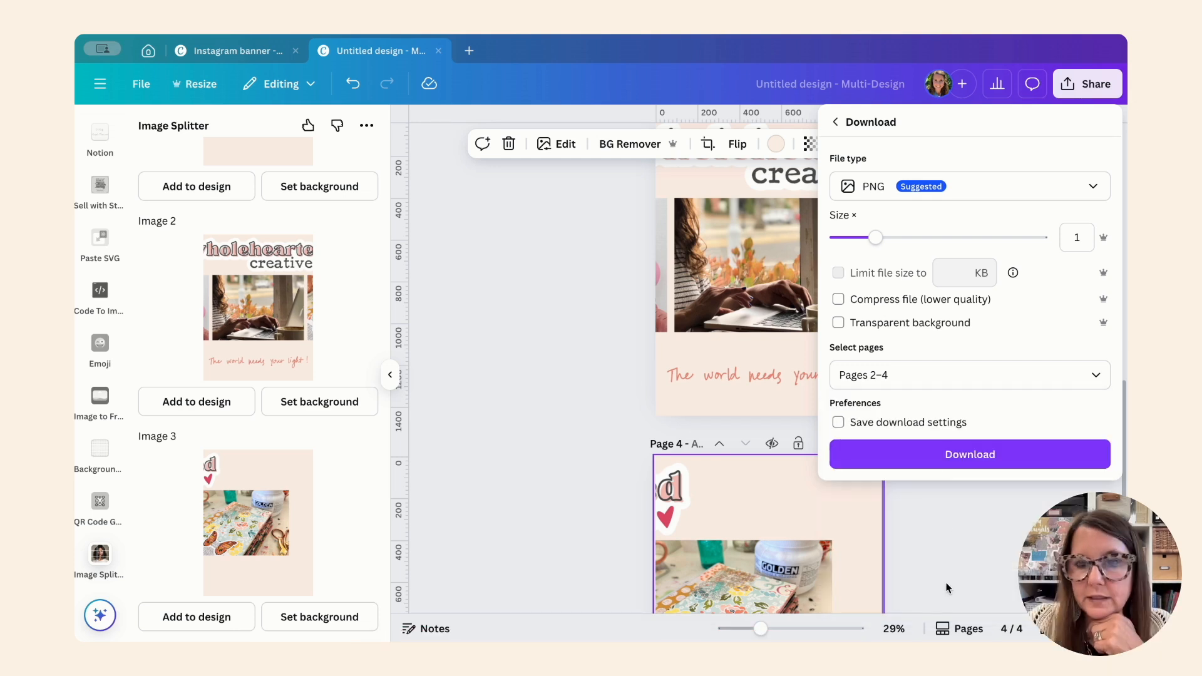
Download the selected pages and save them to the Desktop as the ZIP file "instagram banner.zip"
left_click(944, 457)
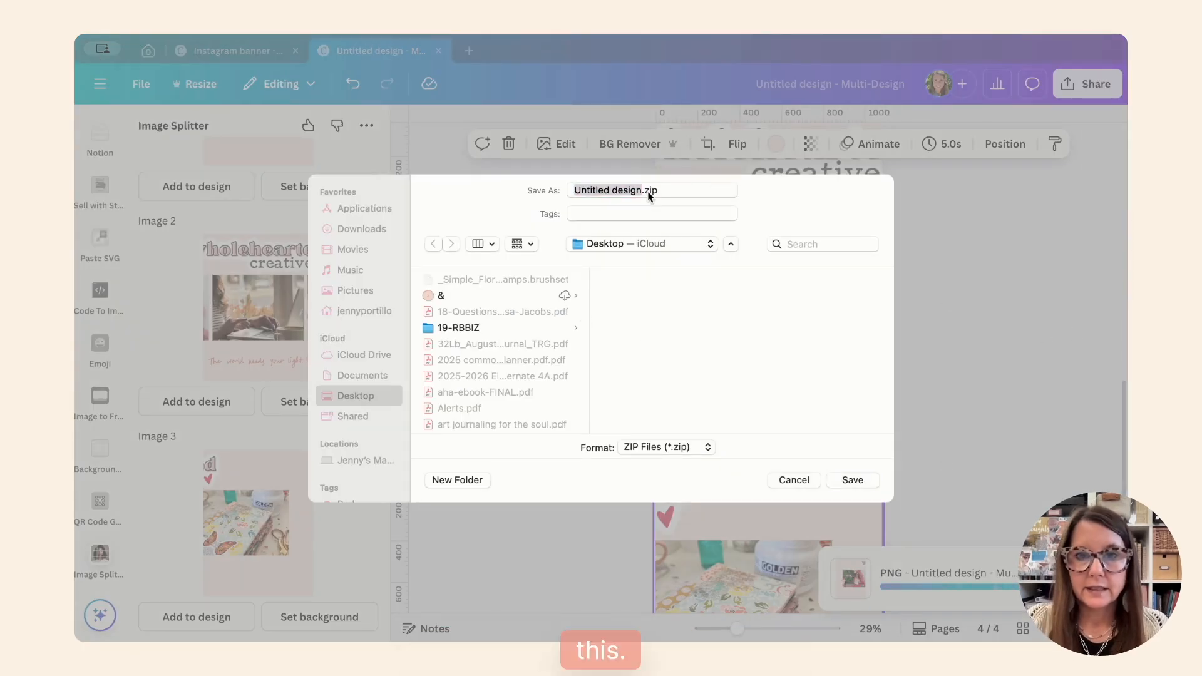
left_click(608, 189)
type("instagram banner")
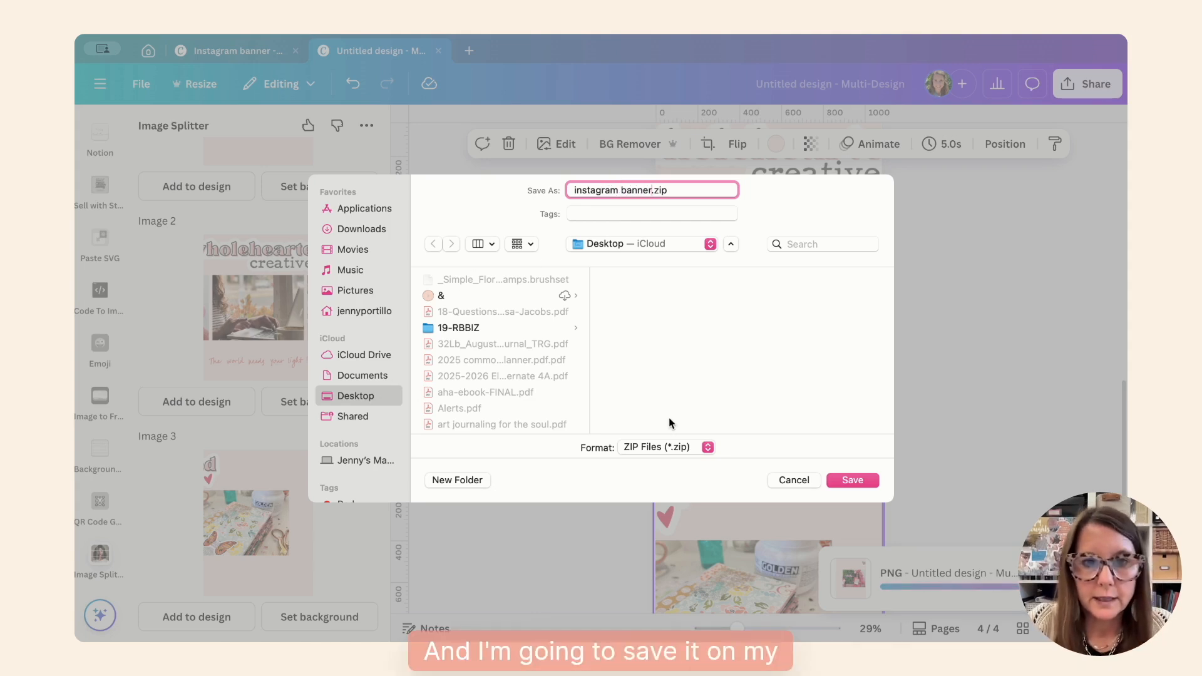
left_click(831, 487)
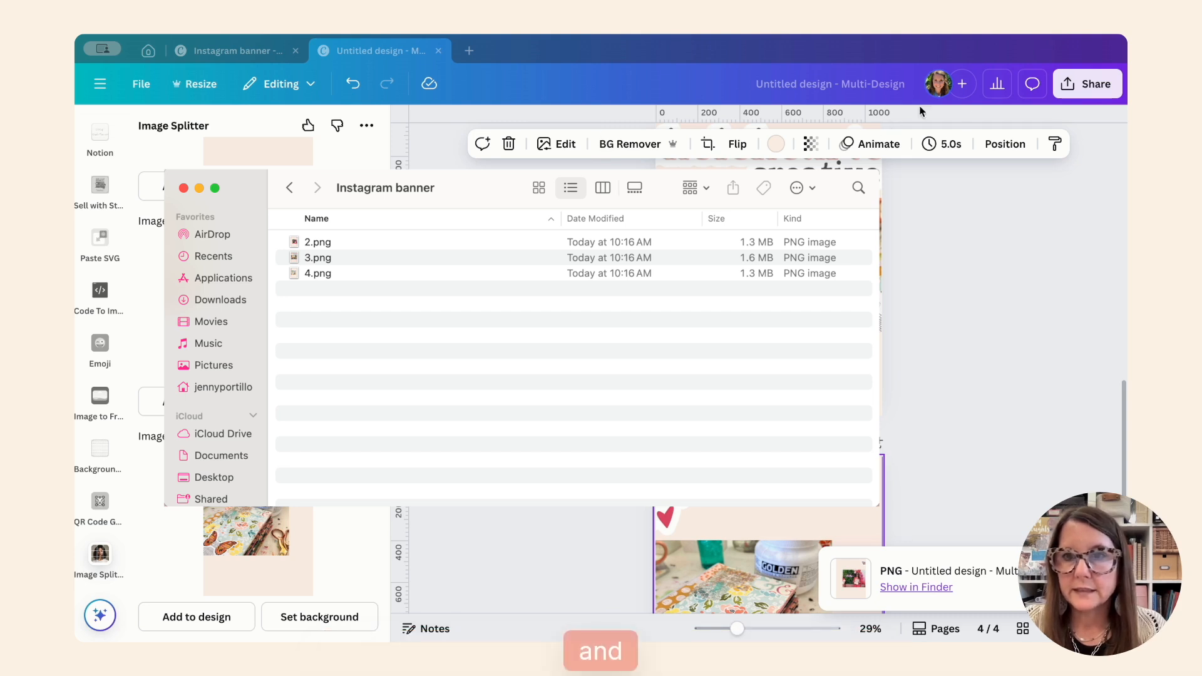
left_click(997, 98)
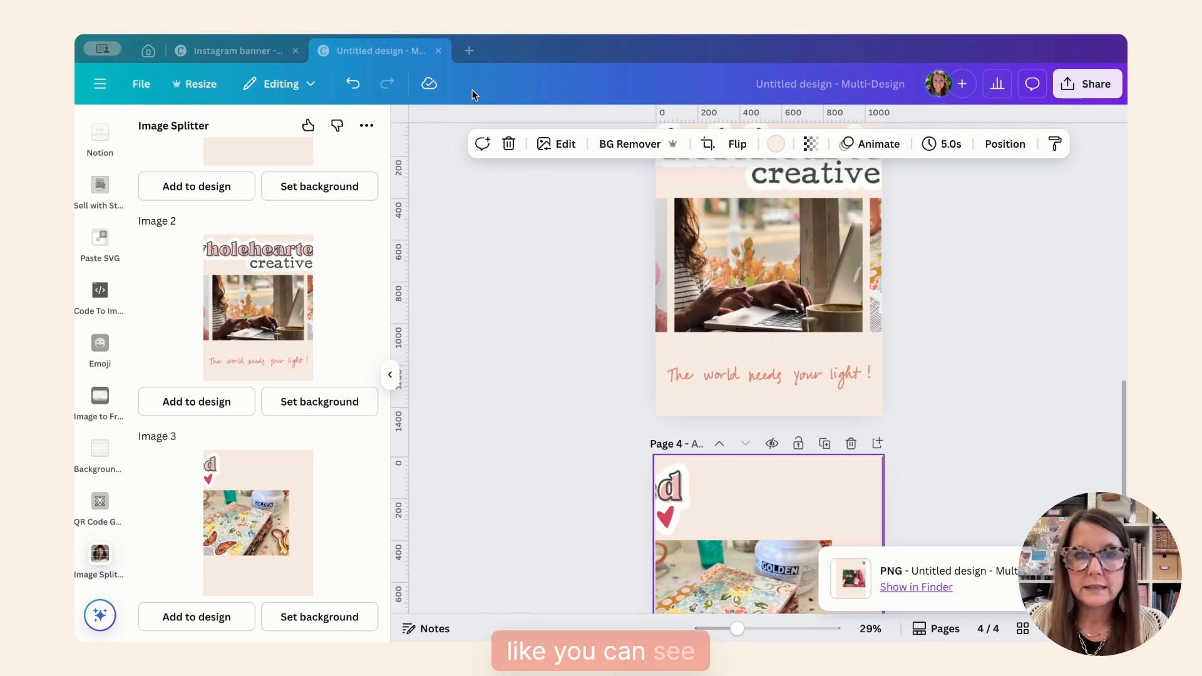
scroll(544, 401, "up", 10)
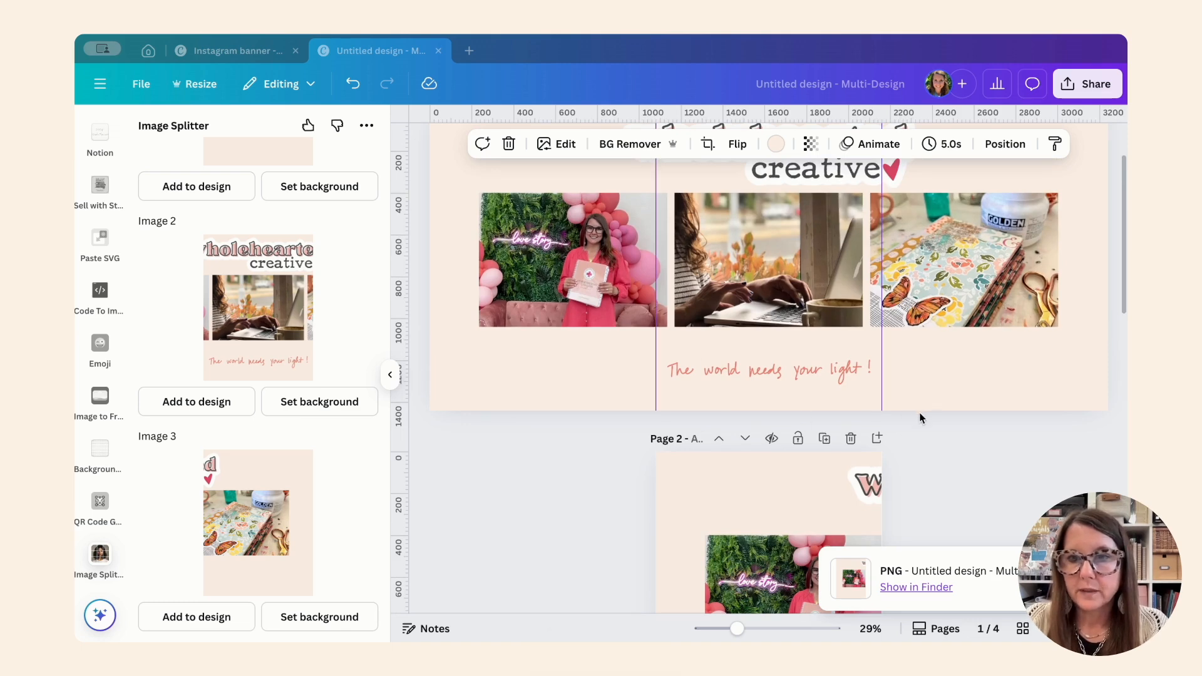
scroll(768, 297, "down", 3)
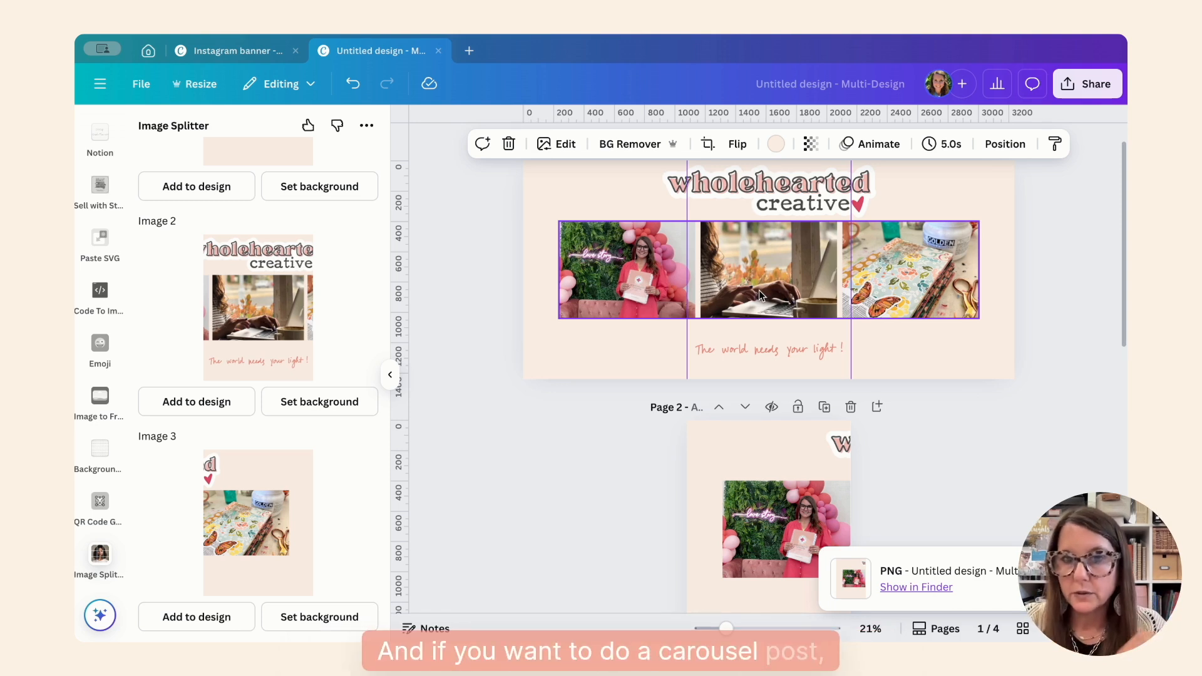
left_click(576, 346)
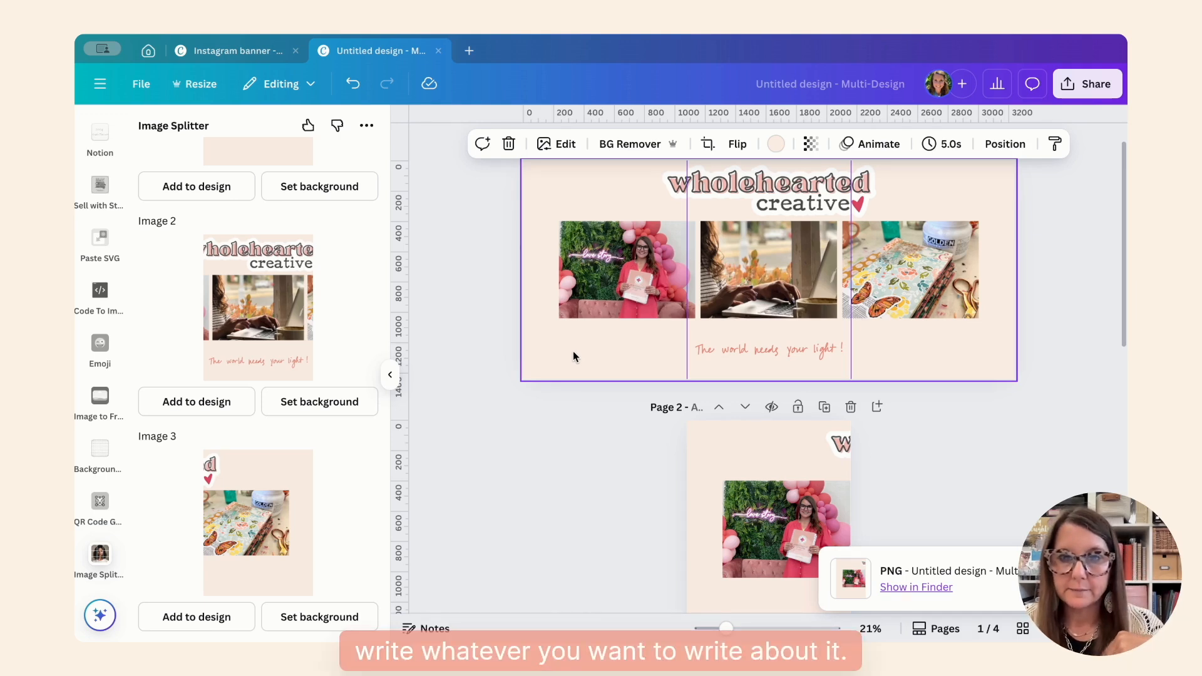
scroll(574, 356, "up", 1)
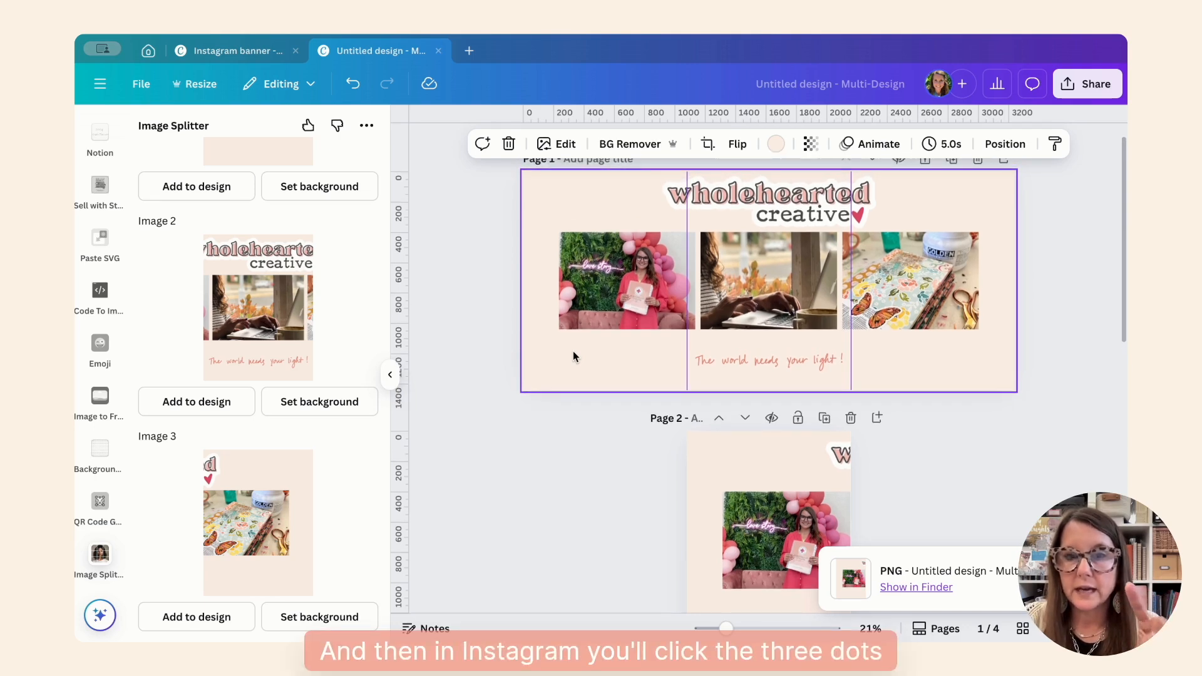